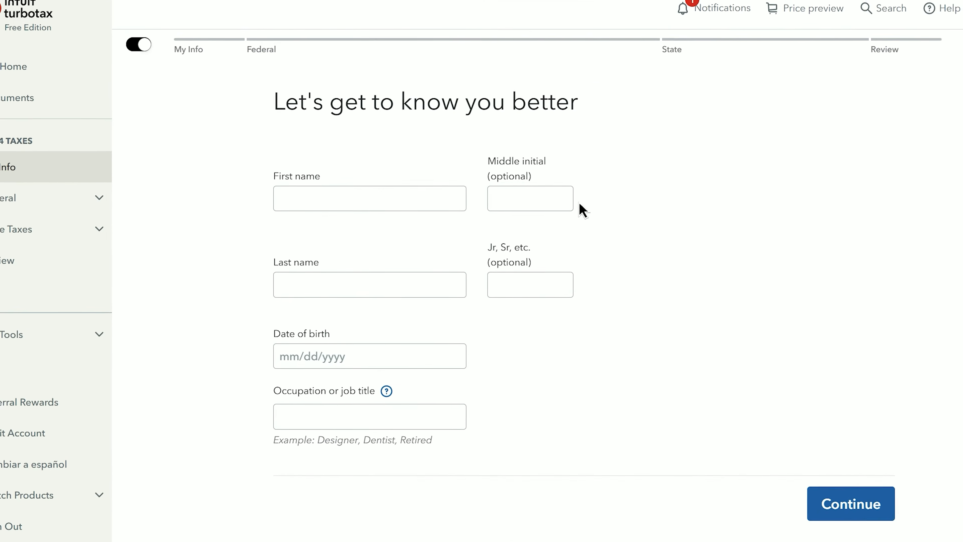
# - Fill in the filer's name and birth date, and set the occupation to Data Scientist
pyautogui.click(379, 182)
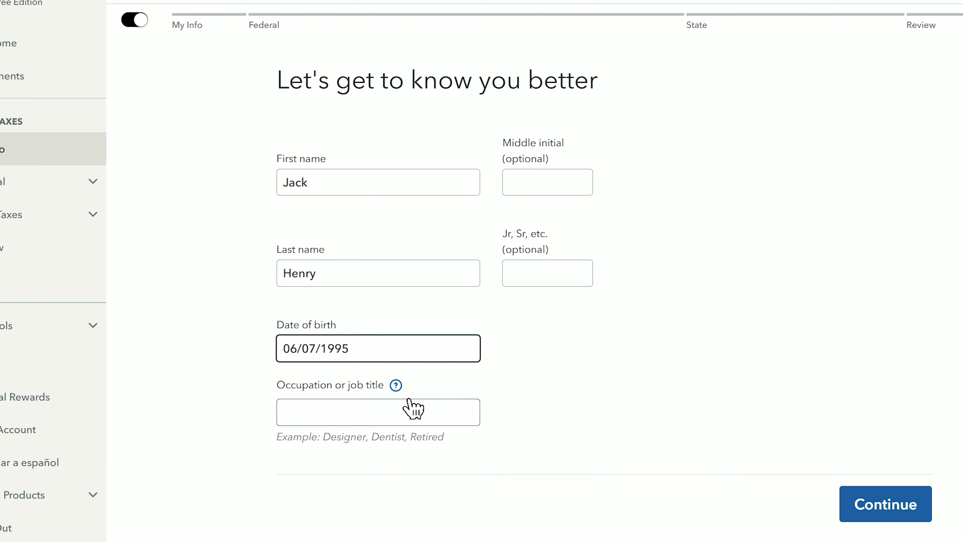
pyautogui.click(409, 400)
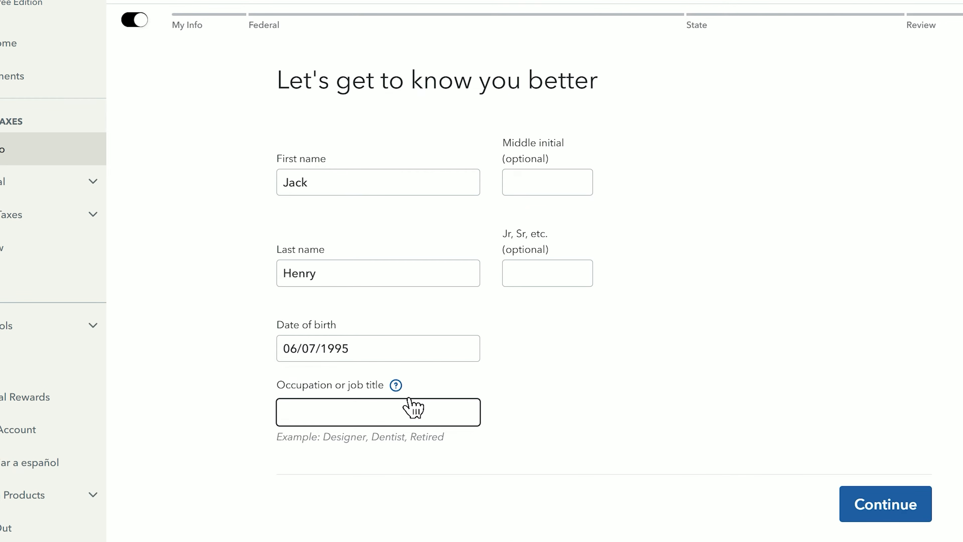
pyautogui.click(396, 385)
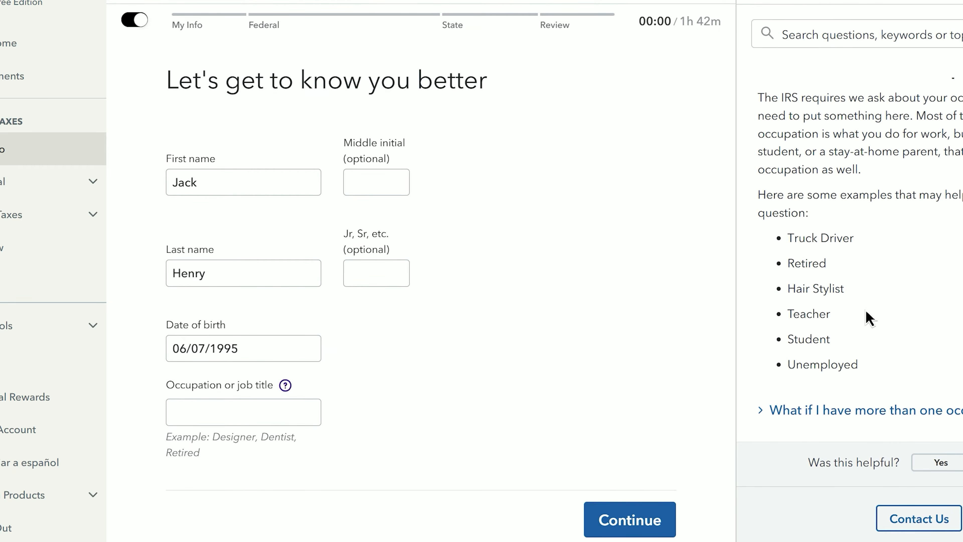
pyautogui.moveTo(792, 242); pyautogui.dragTo(884, 370)
pyautogui.click(884, 370)
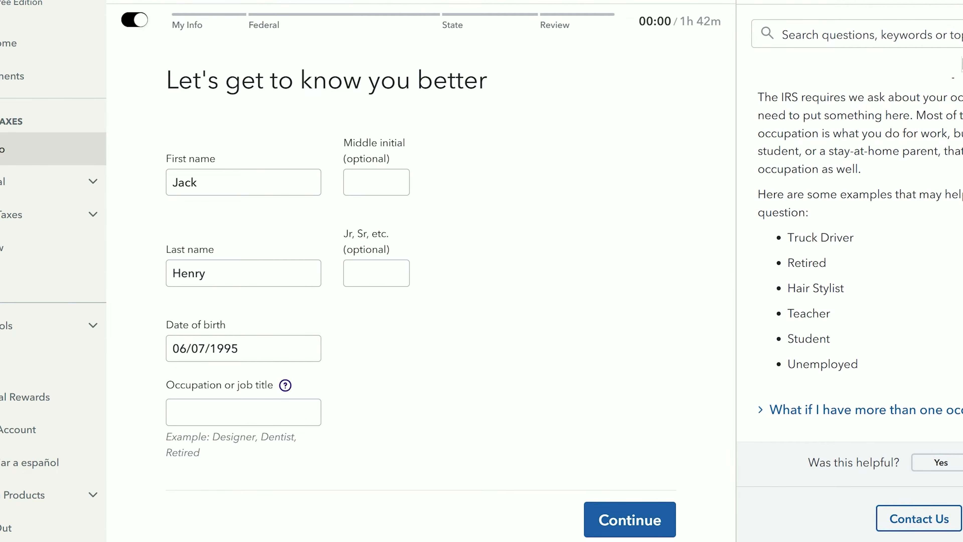
pyautogui.click(415, 417)
pyautogui.write('Data Scientist')
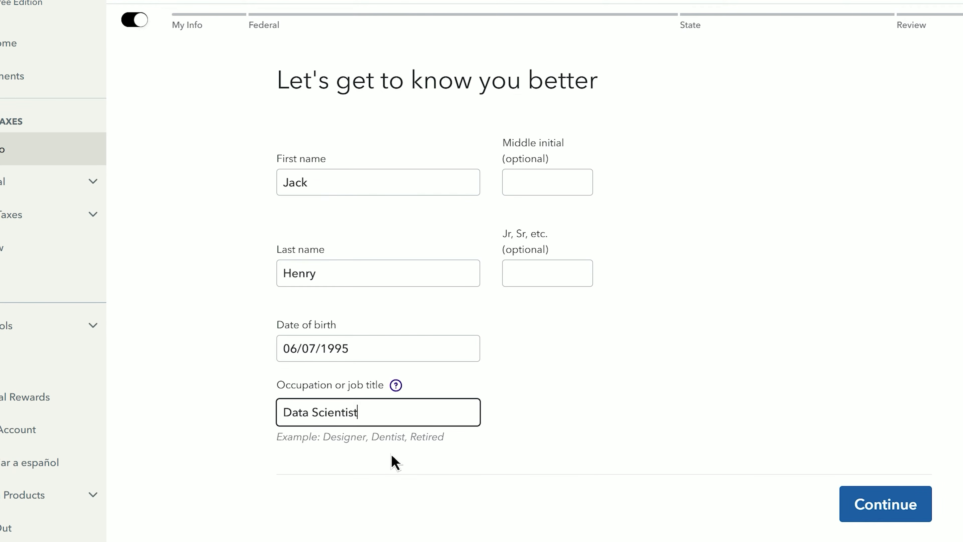
# - Enter the filer's Social Security number and save it
pyautogui.click(872, 513)
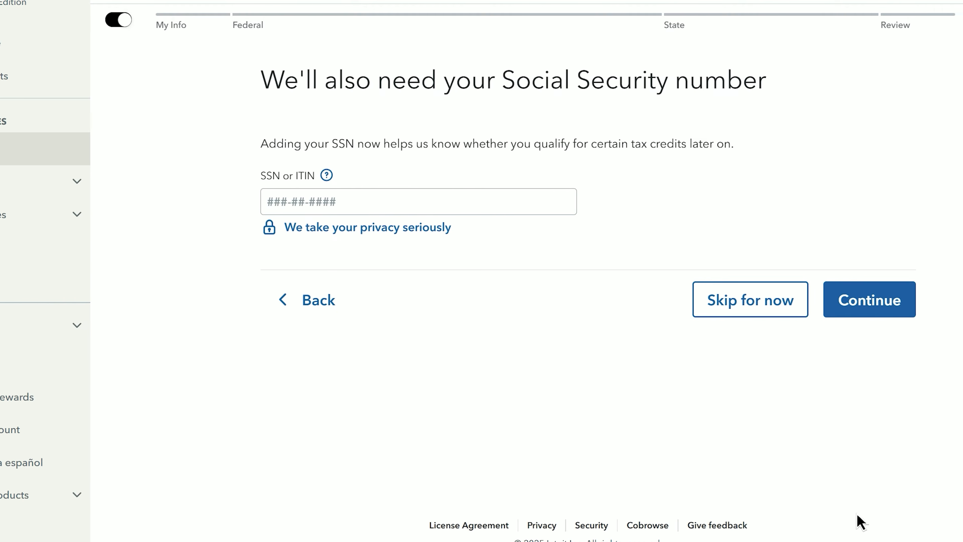
pyautogui.click(434, 206)
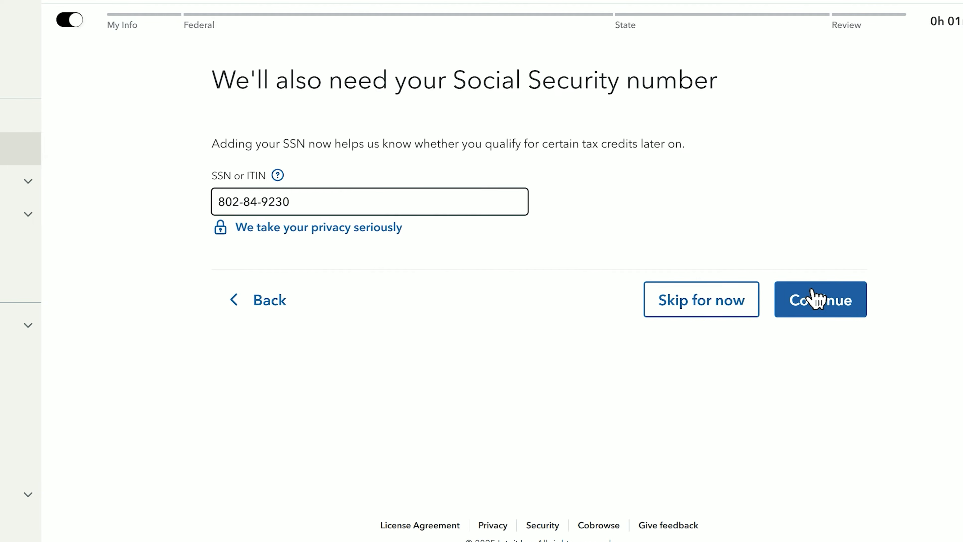
pyautogui.click(814, 300)
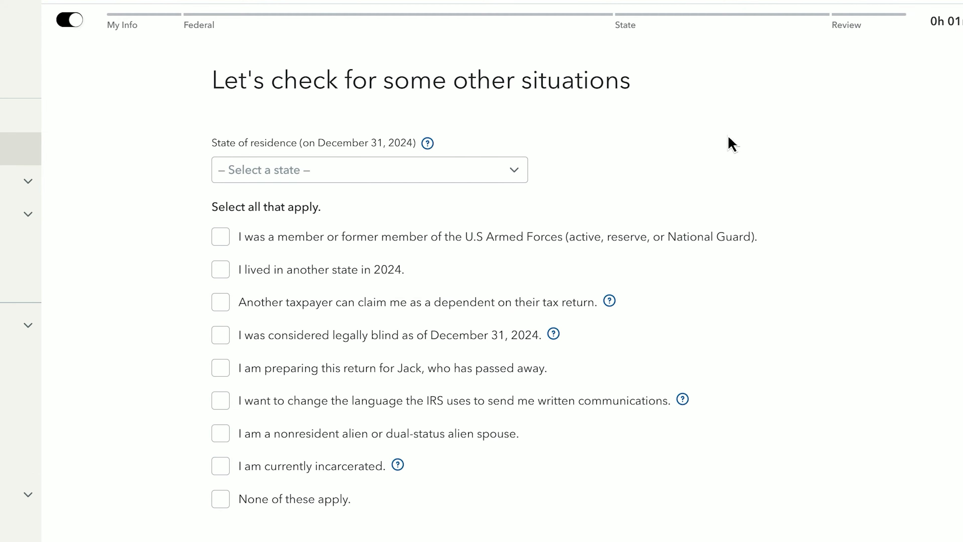
# - Choose Florida as the state of residence on December 31, 2024
pyautogui.click(406, 173)
pyautogui.click(330, 387)
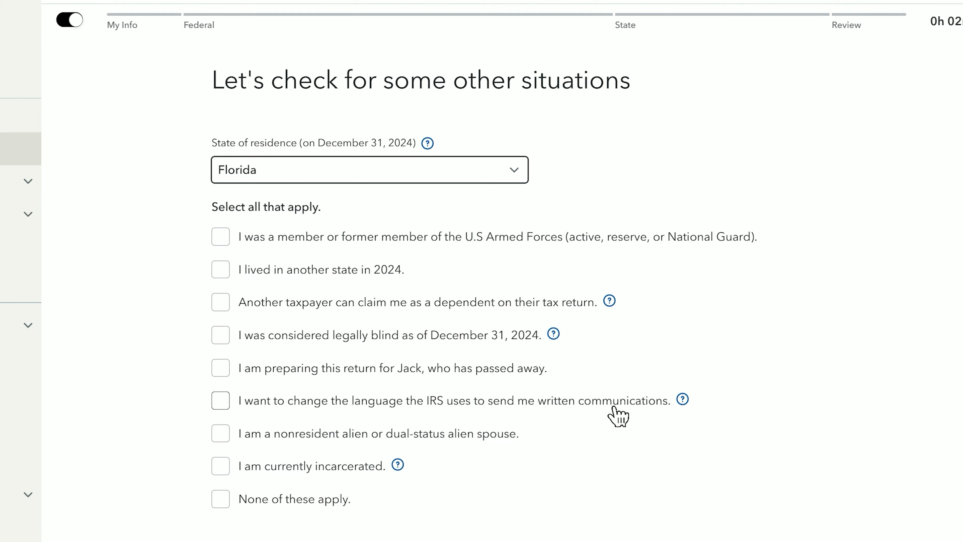
pyautogui.scroll(-3, 619, 416)
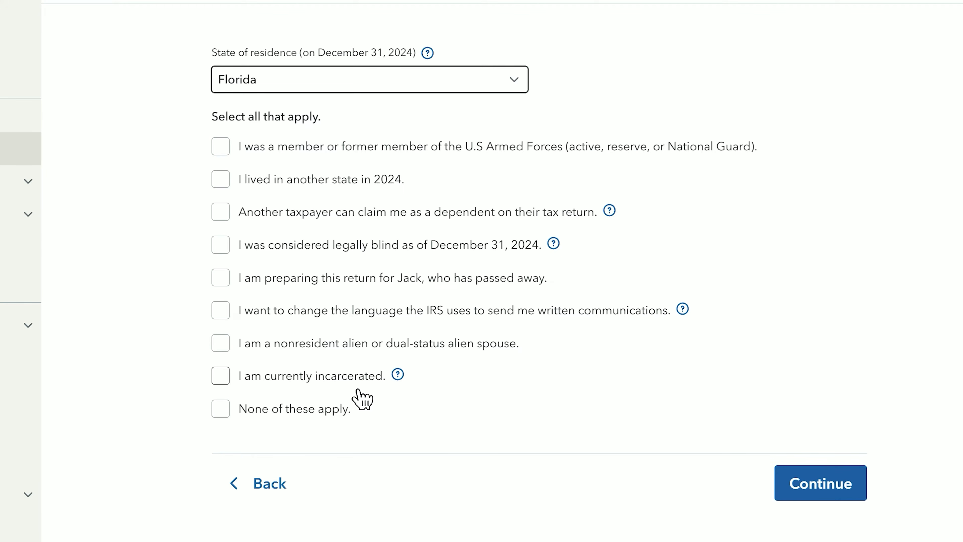
# - Confirm 'None of these apply' for the special situations and continue
pyautogui.click(227, 410)
pyautogui.click(221, 409)
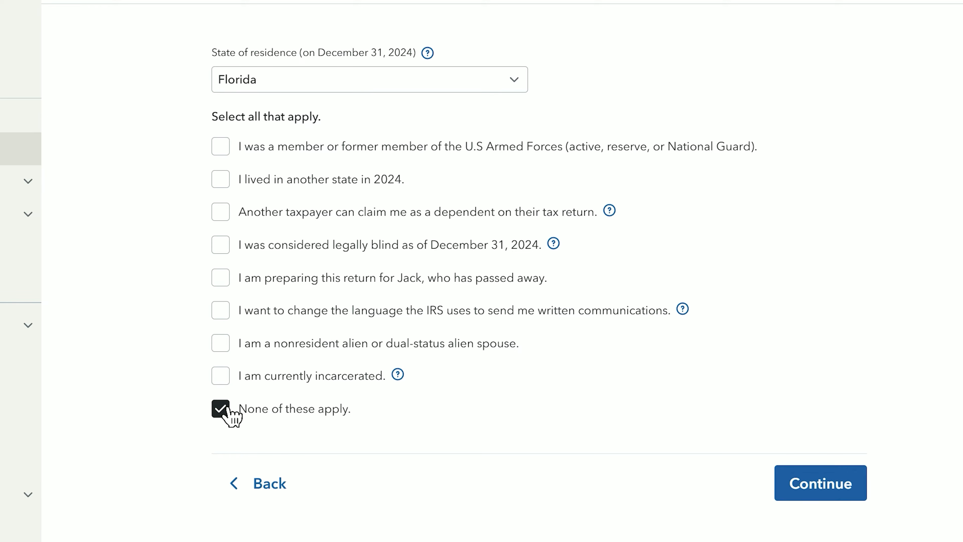
pyautogui.click(796, 485)
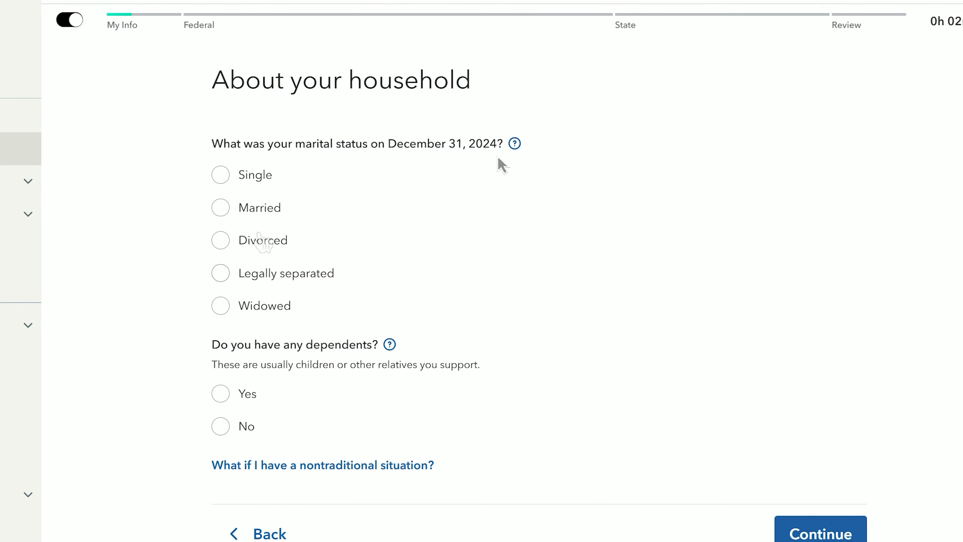
# - Set marital status to Single and answer No to having dependents
pyautogui.click(236, 176)
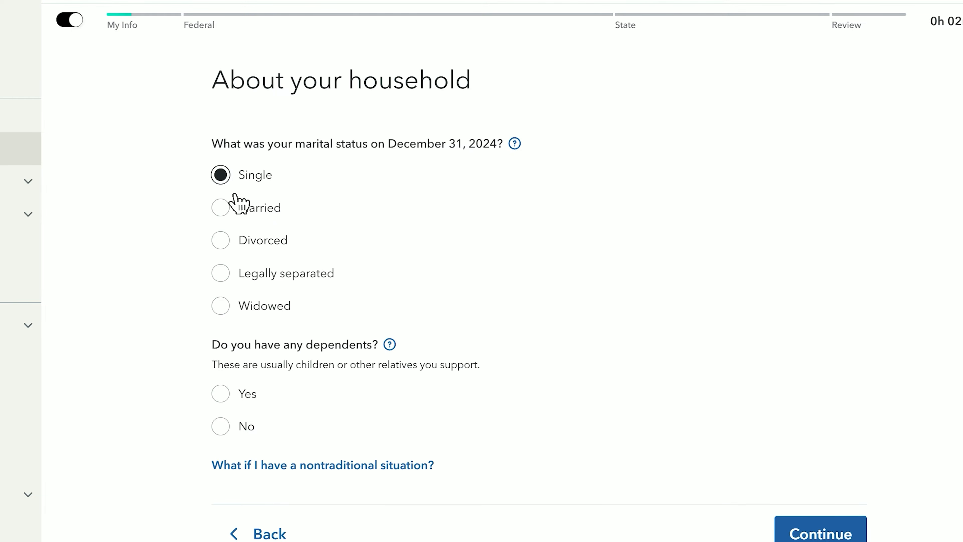
pyautogui.scroll(-2, 239, 209)
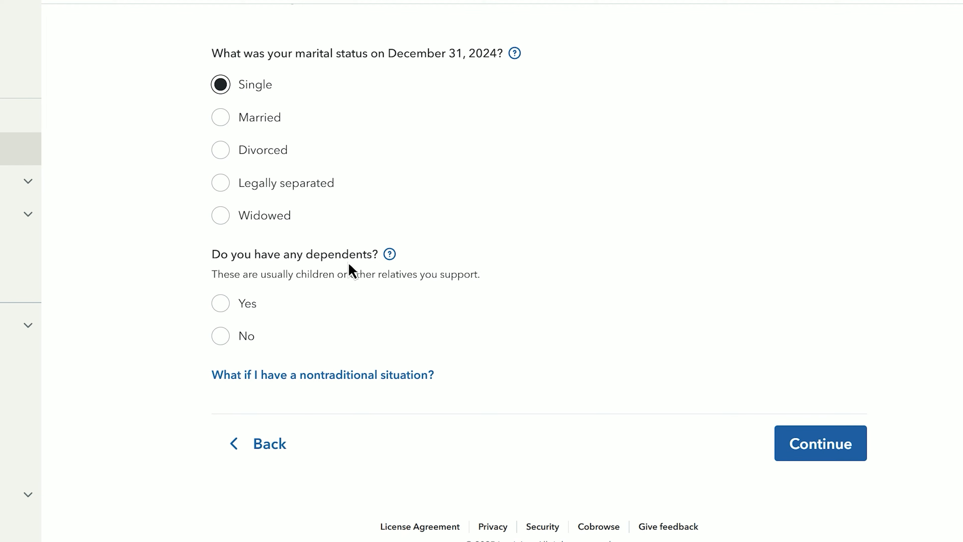
pyautogui.click(245, 303)
pyautogui.click(284, 349)
pyautogui.scroll(-1, 285, 2)
pyautogui.click(285, 2)
pyautogui.click(265, 387)
# - Answer that no money was made in any other states
pyautogui.click(809, 451)
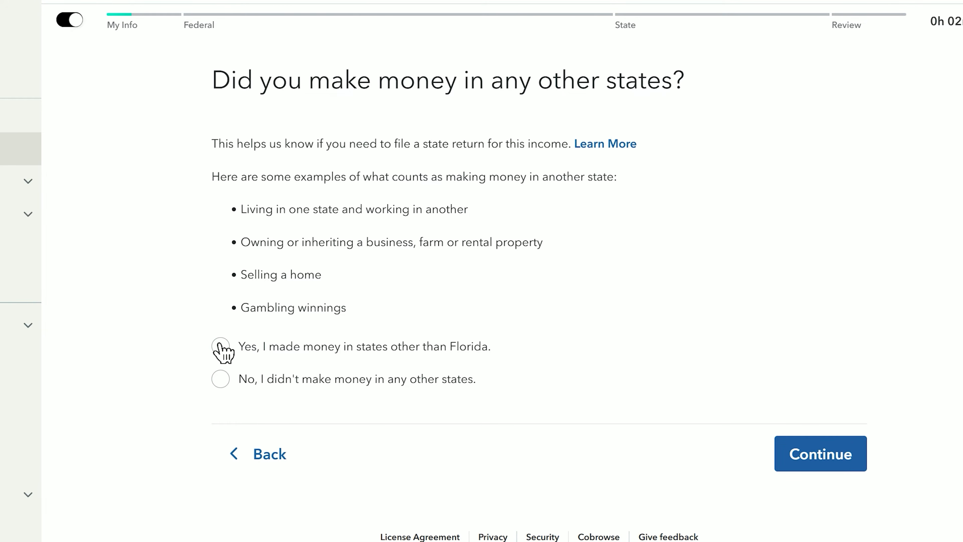
pyautogui.click(234, 383)
pyautogui.click(821, 460)
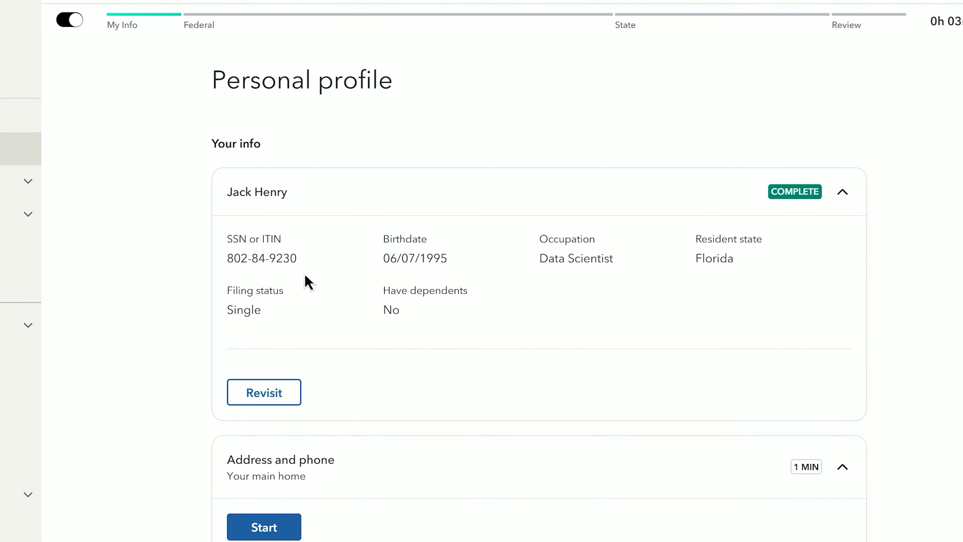
# - Fill in the home address and phone section of the personal profile, then continue
pyautogui.click(828, 205)
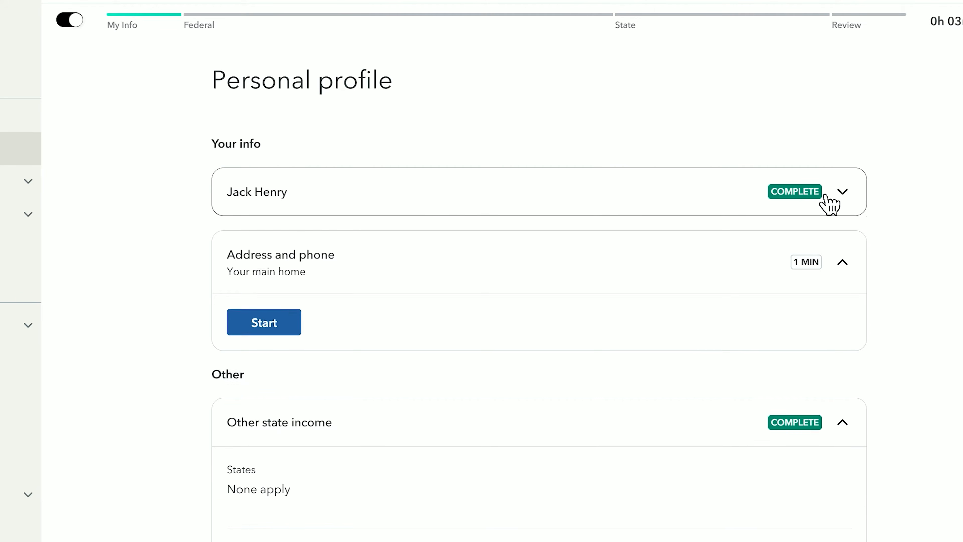
pyautogui.scroll(-2, 826, 205)
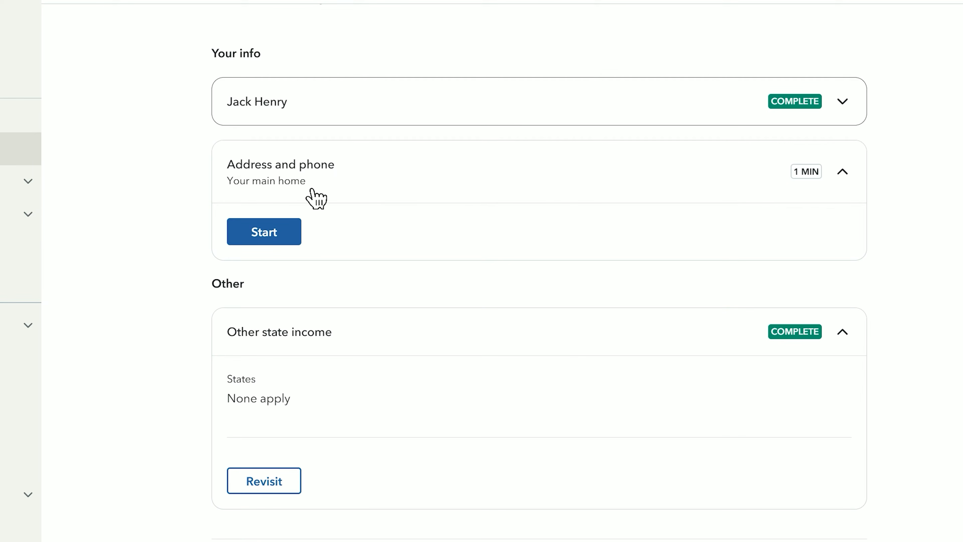
pyautogui.click(253, 237)
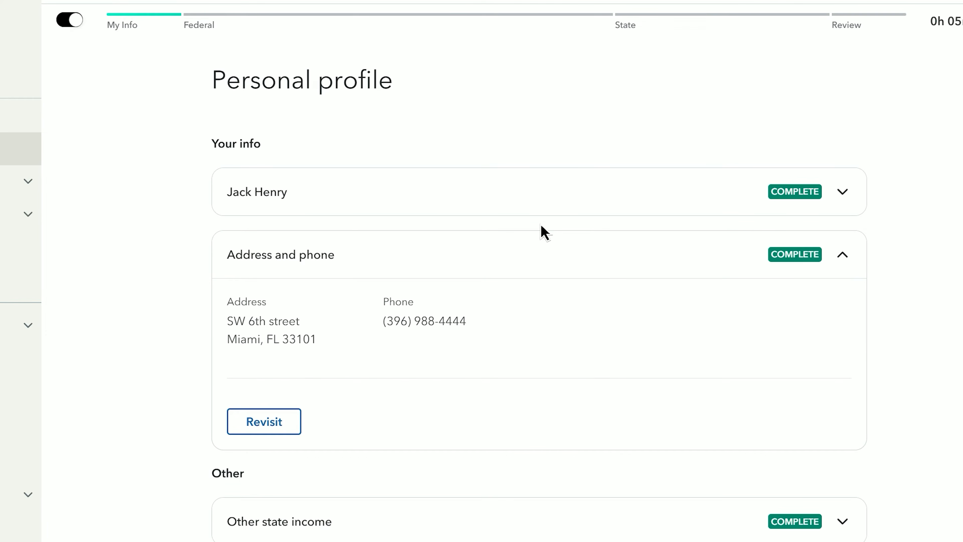
pyautogui.click(650, 263)
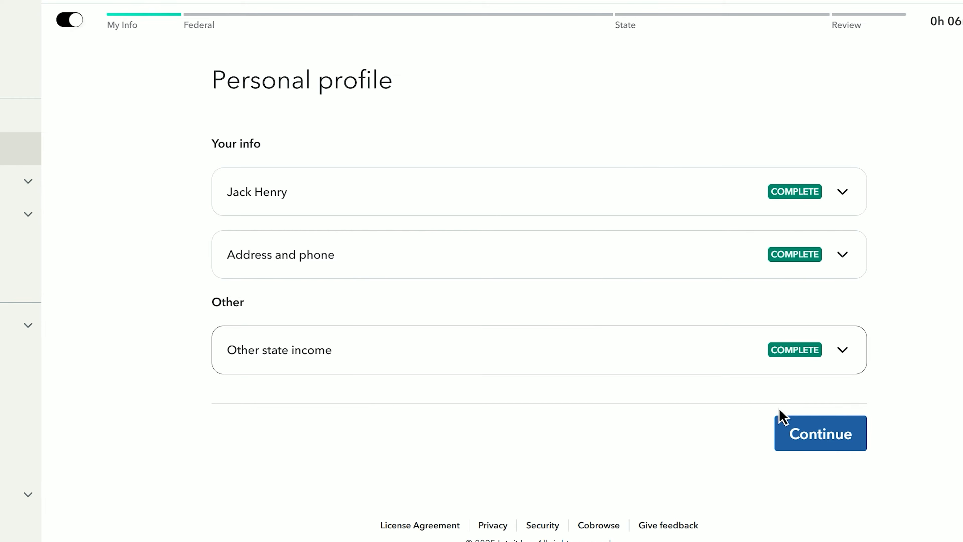
pyautogui.click(831, 443)
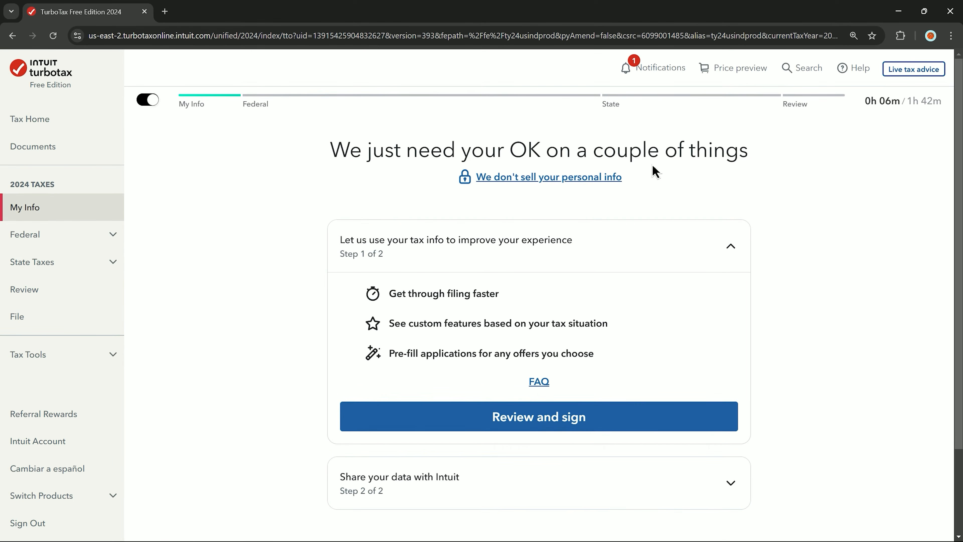
# - Sign and agree to both data-use consents, then decline PLUS to stay on Free Edition
pyautogui.click(434, 418)
pyautogui.click(895, 523)
pyautogui.click(745, 485)
pyautogui.click(899, 520)
pyautogui.click(710, 423)
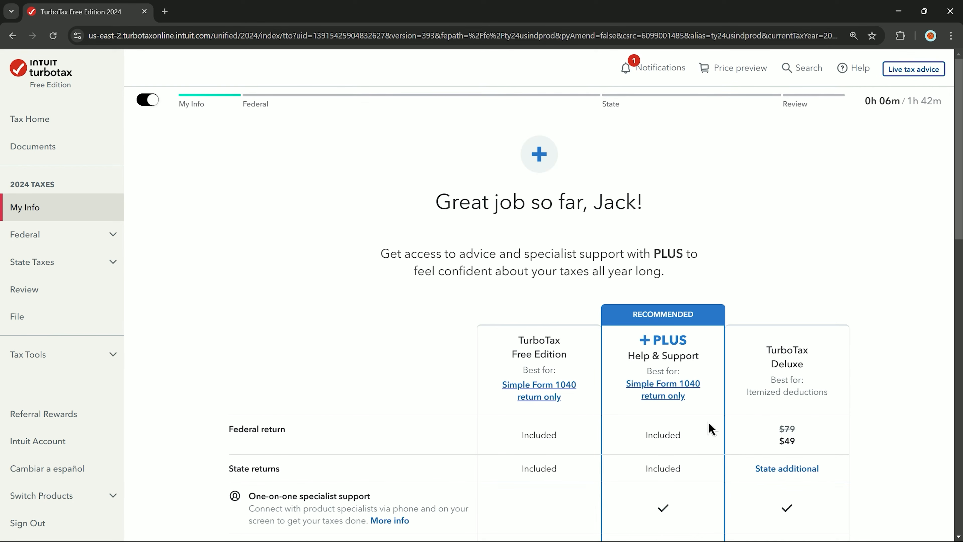
pyautogui.scroll(-10, 711, 429)
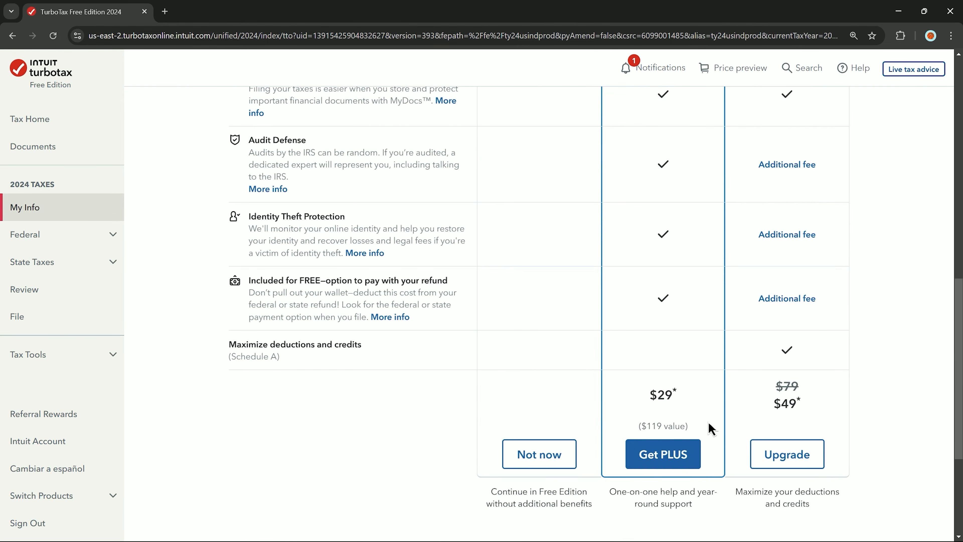
pyautogui.click(518, 454)
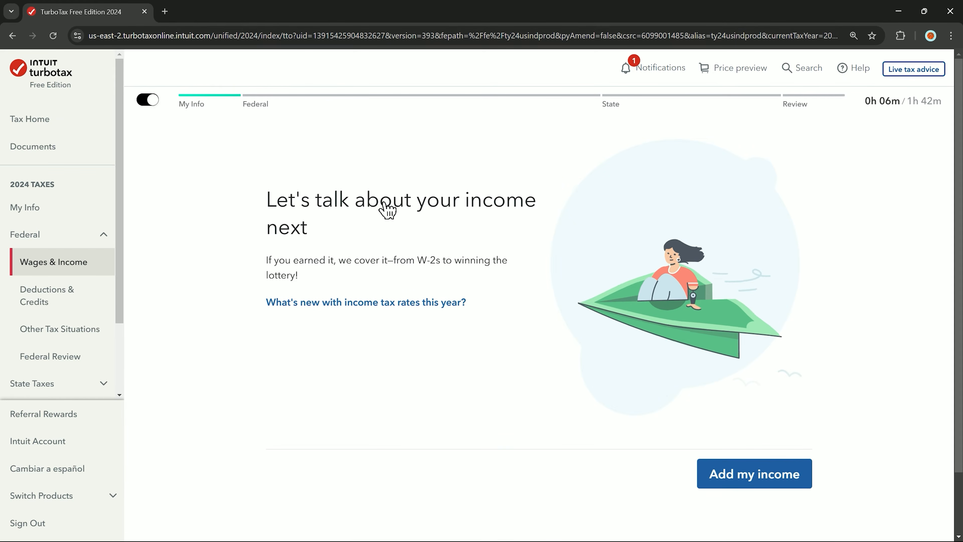
# - Start the W-2 income entry and enter the employer's Box b EIN
pyautogui.click(767, 485)
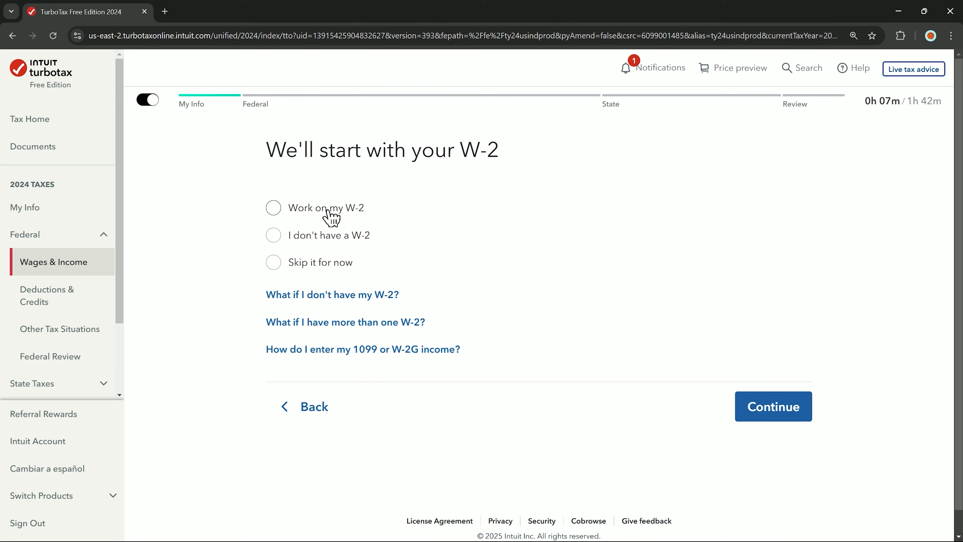
pyautogui.click(332, 217)
pyautogui.click(780, 418)
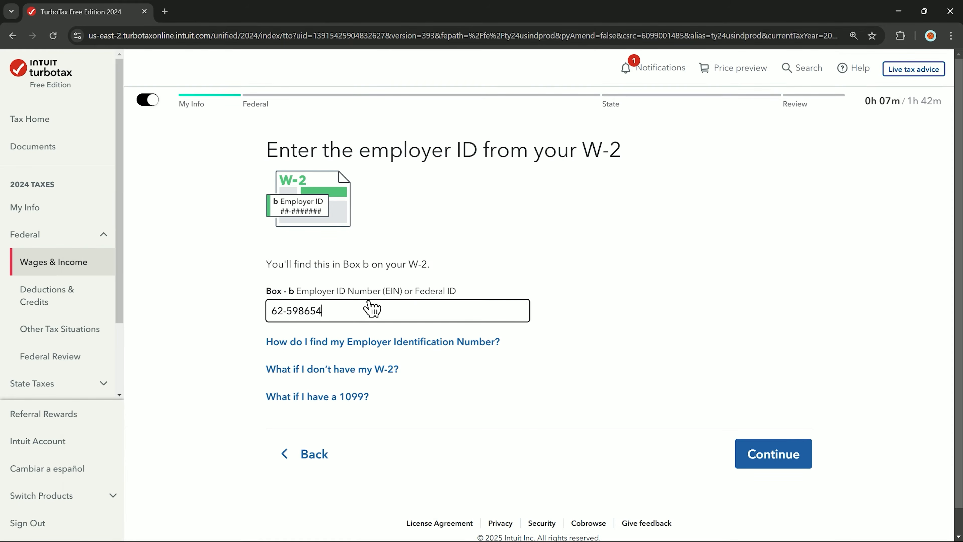
pyautogui.write('3')
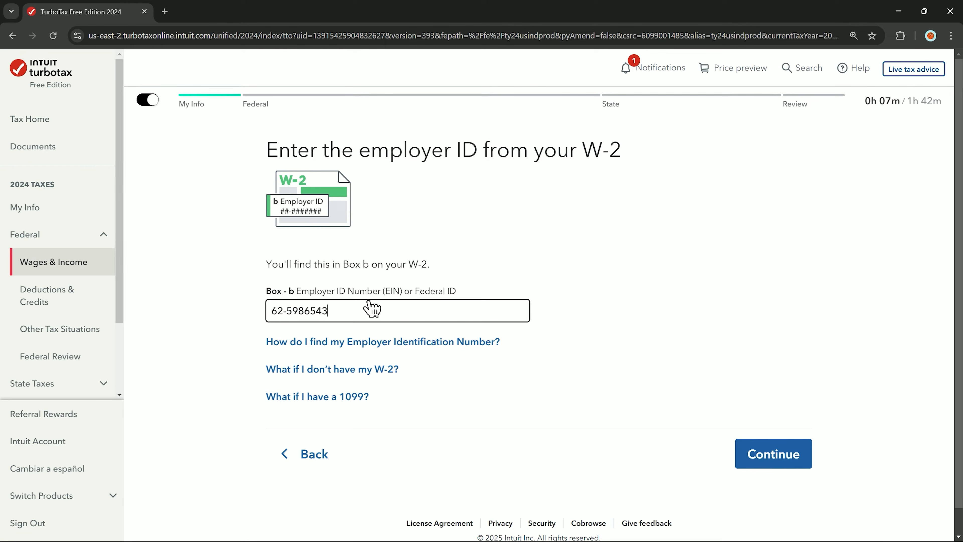
pyautogui.click(769, 455)
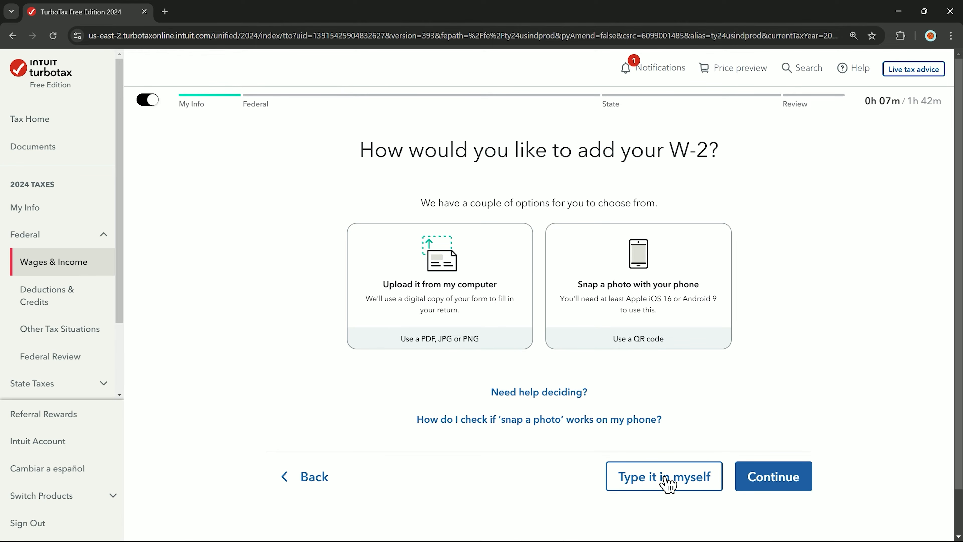
# - Enter the W-2 manually with the employer's name and U.S. street address
pyautogui.click(668, 479)
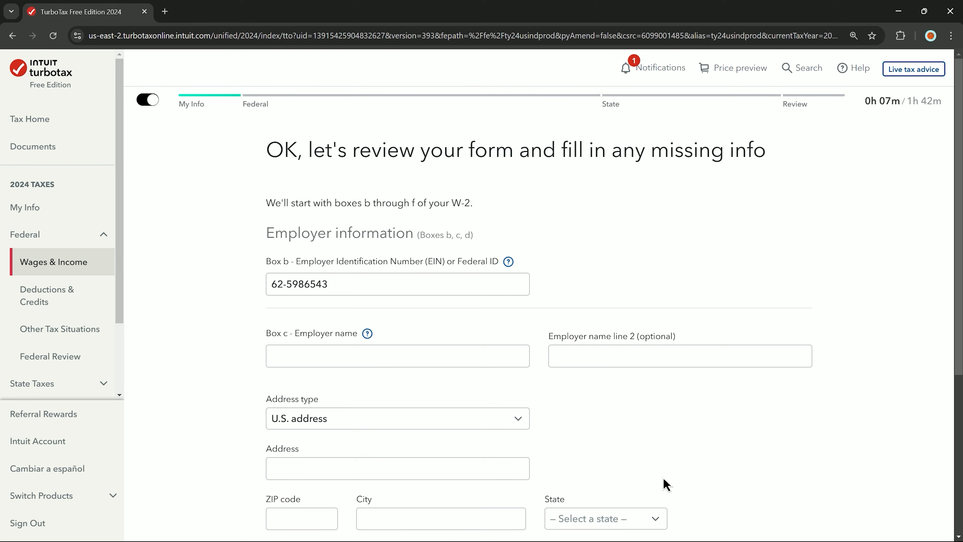
pyautogui.click(355, 370)
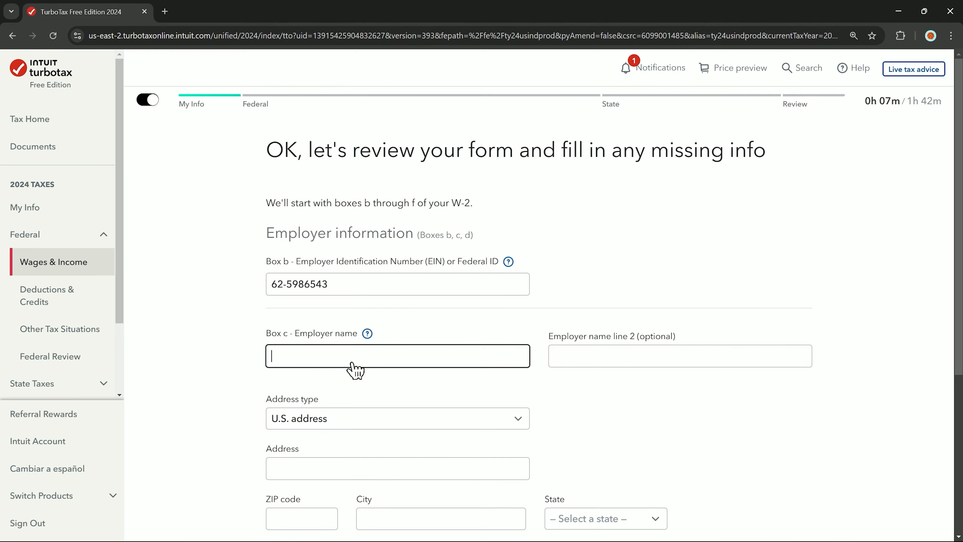
pyautogui.write('Jack Henry')
pyautogui.scroll(-3, 356, 366)
pyautogui.click(354, 319)
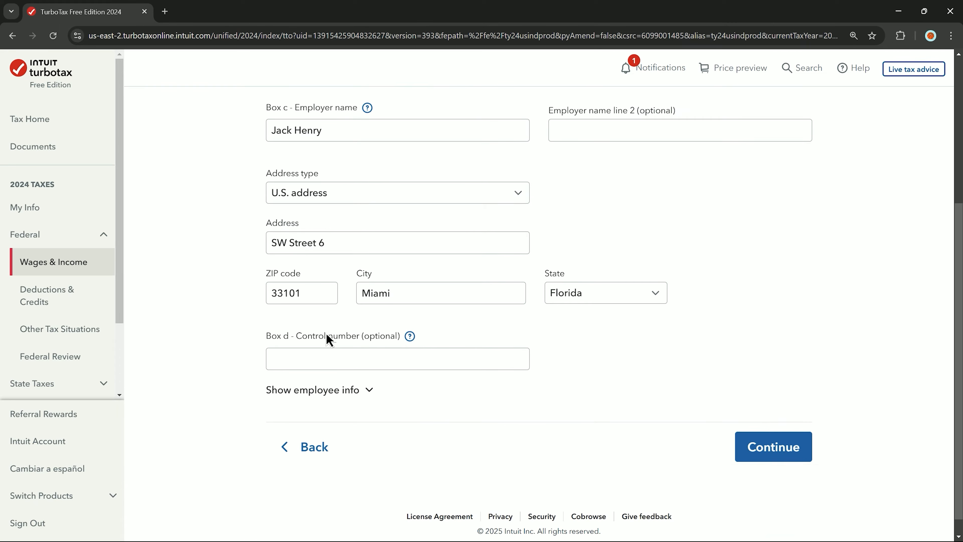
pyautogui.click(440, 365)
pyautogui.click(485, 395)
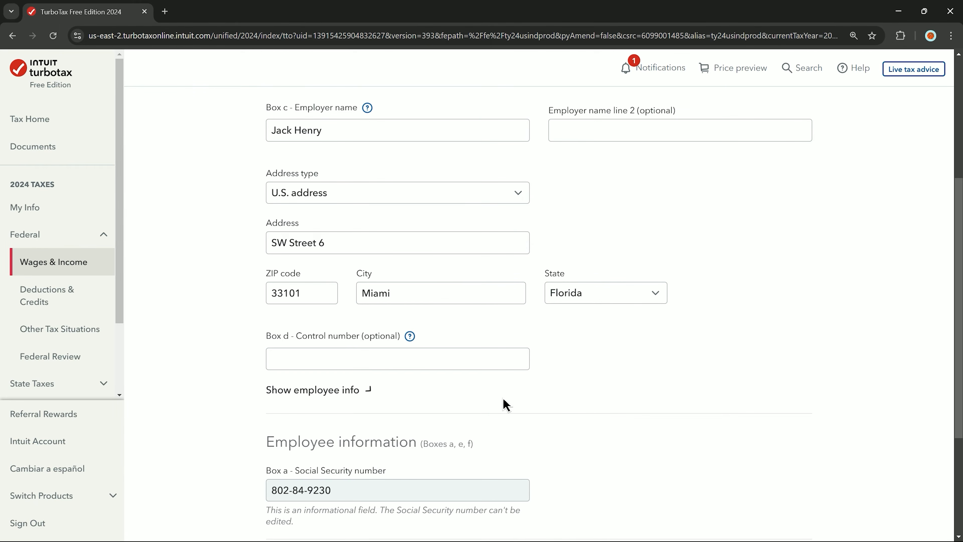
pyautogui.scroll(-7, 605, 420)
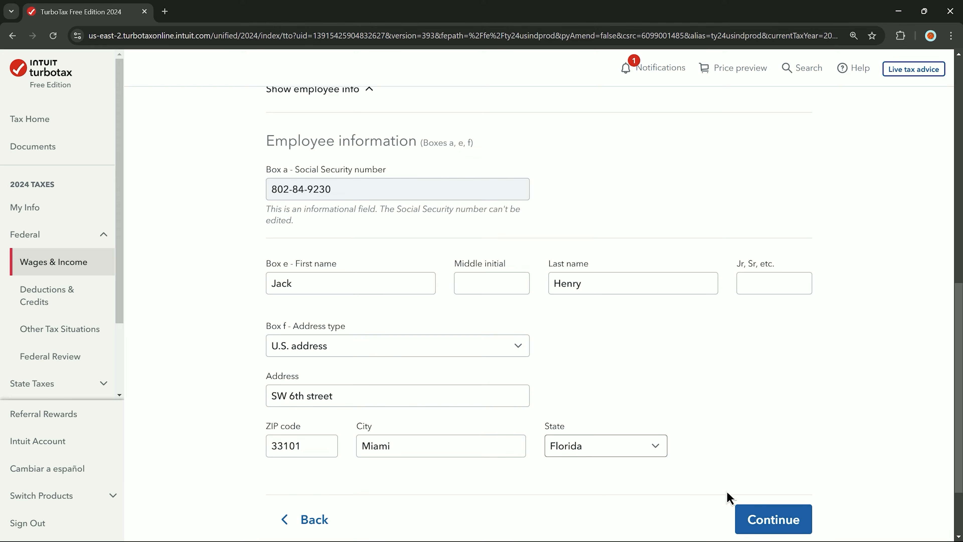
pyautogui.click(759, 518)
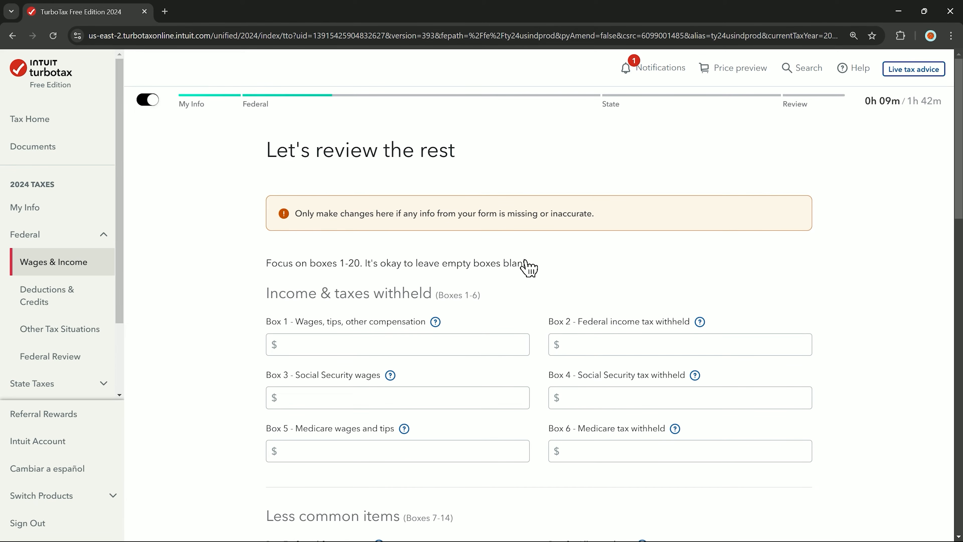
# - Enter Box 1 wages $80,000, Box 2 federal withholding $18,000 and Box 3 wages $80,000
pyautogui.scroll(-2, 529, 266)
pyautogui.doubleClick(270, 220)
pyautogui.moveTo(353, 225); pyautogui.dragTo(518, 243)
pyautogui.click(455, 289)
pyautogui.click(455, 278)
pyautogui.write('800000')
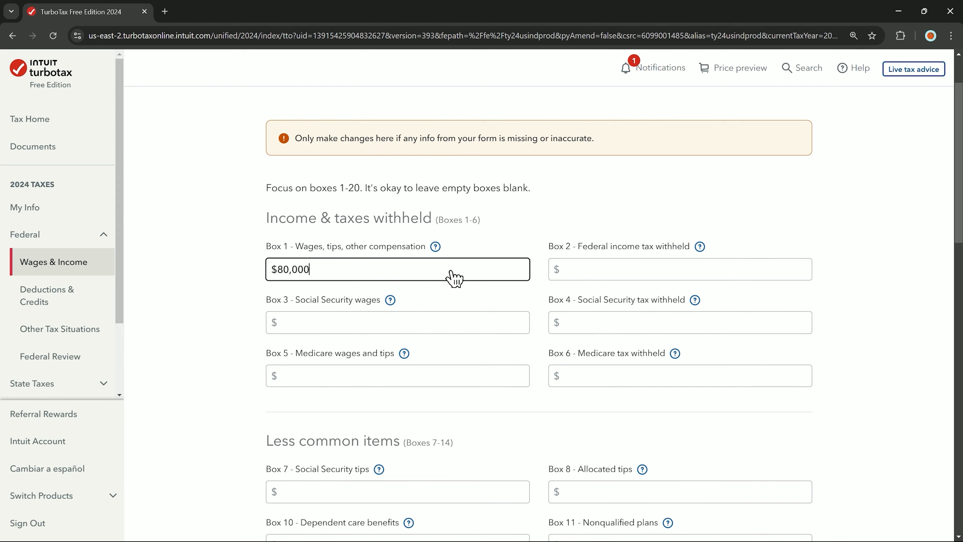
pyautogui.click(614, 273)
pyautogui.write('18,000')
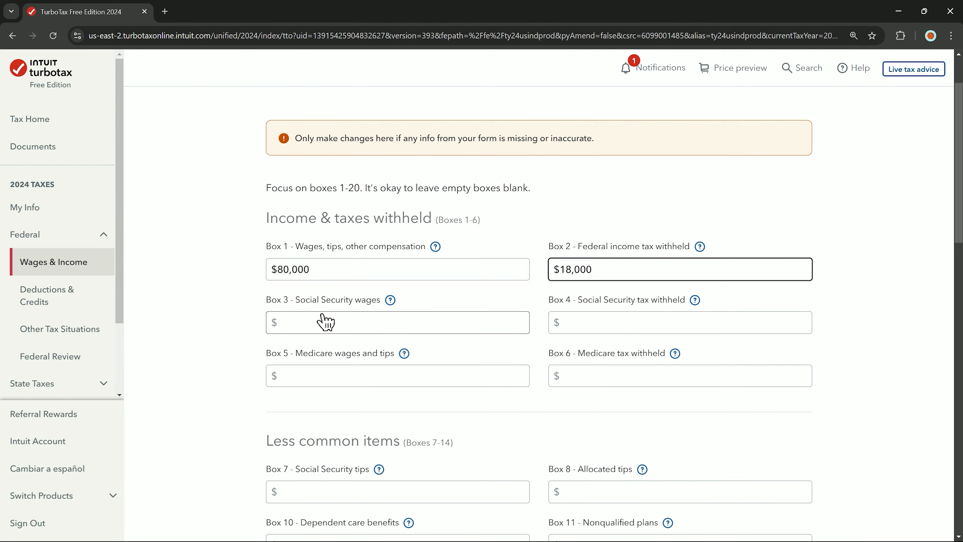
pyautogui.click(326, 322)
pyautogui.write('800000')
# - Enter Box 4 Social Security tax $10,000, Box 5 wages $80,000 and Box 6 Medicare tax $8,000
pyautogui.click(652, 322)
pyautogui.write('100000')
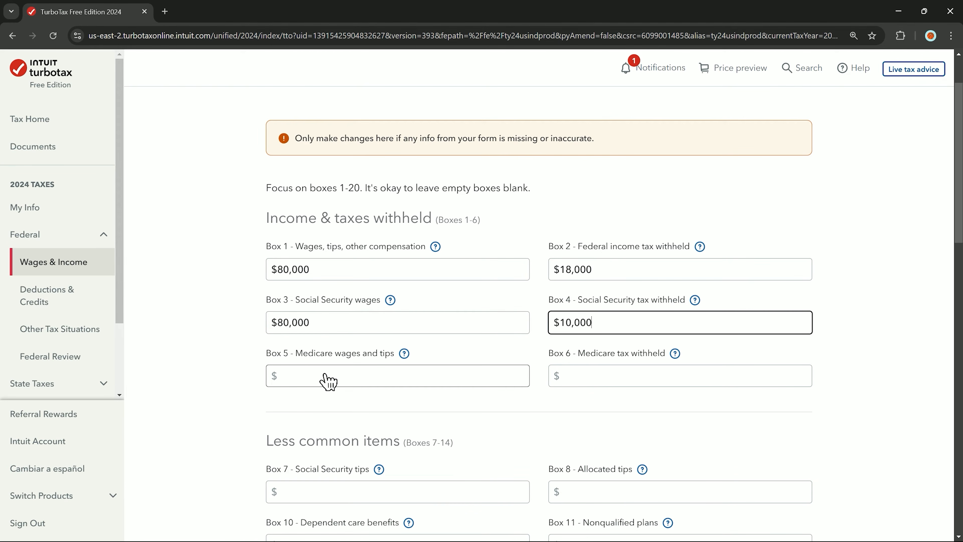
pyautogui.click(328, 381)
pyautogui.write('800000')
pyautogui.click(633, 381)
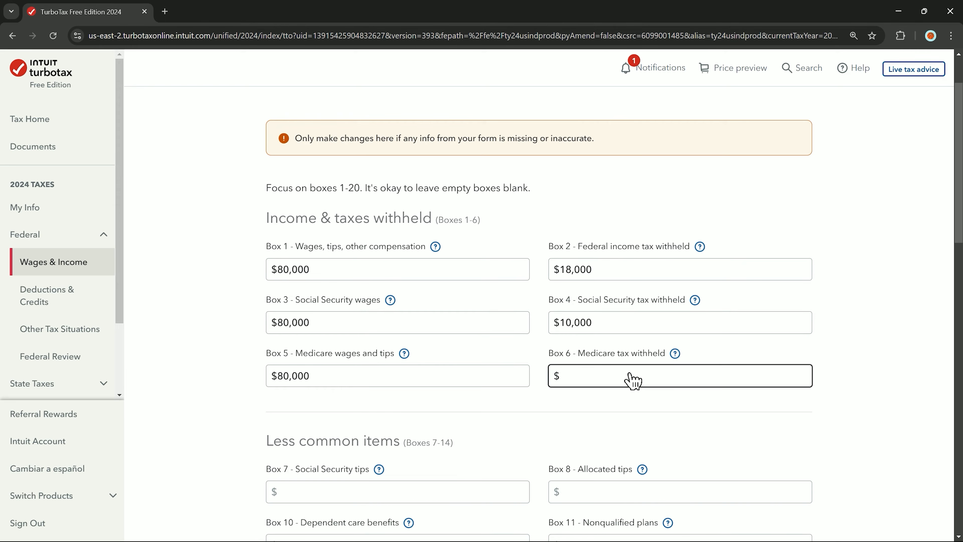
pyautogui.write('8000')
pyautogui.scroll(-5, 617, 411)
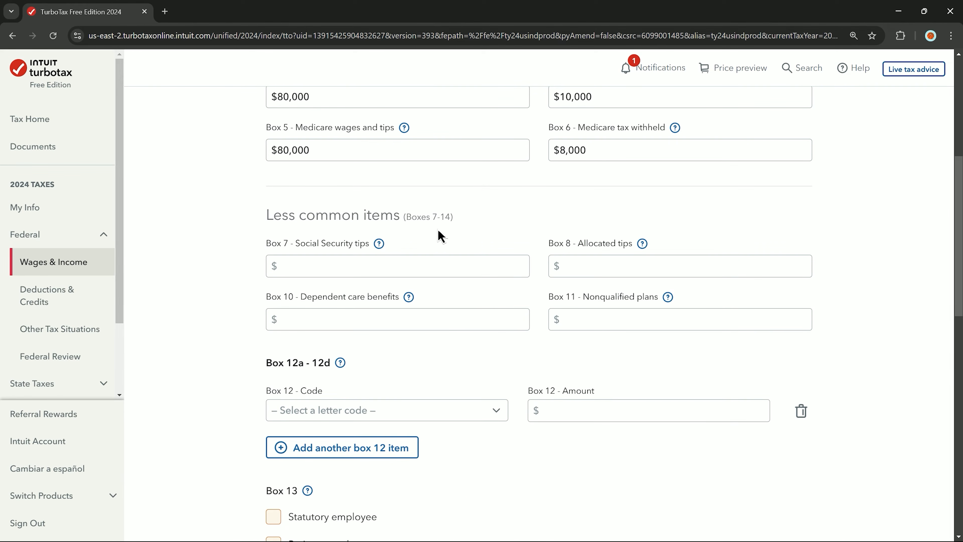
# - Record Box 12 code BB (Roth 403(b)) with an amount of $2,000
pyautogui.scroll(-4, 605, 297)
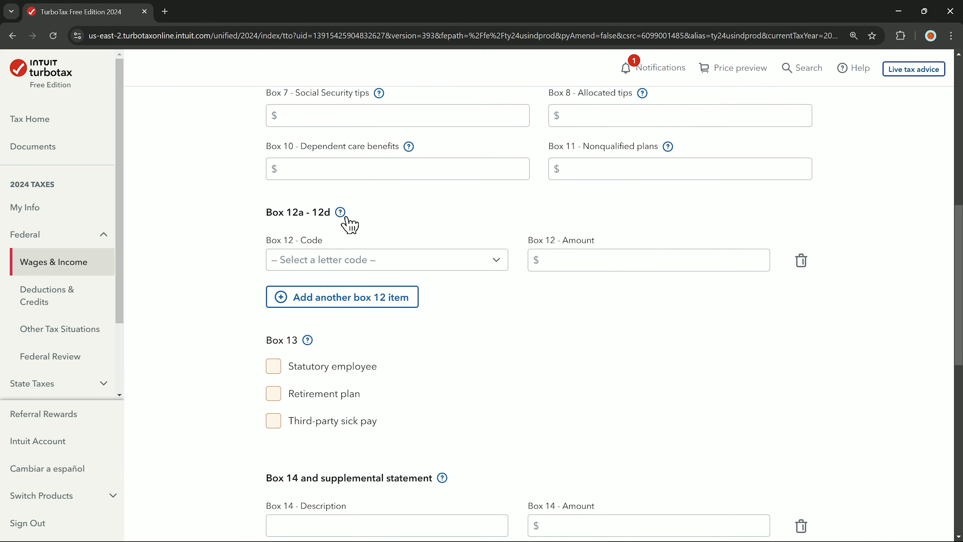
pyautogui.click(435, 260)
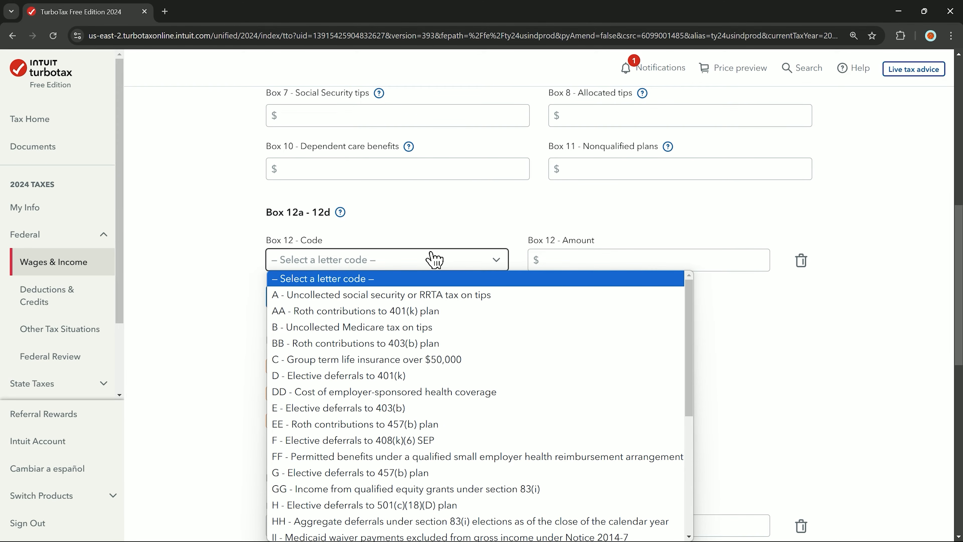
pyautogui.click(423, 261)
pyautogui.click(424, 262)
pyautogui.click(394, 345)
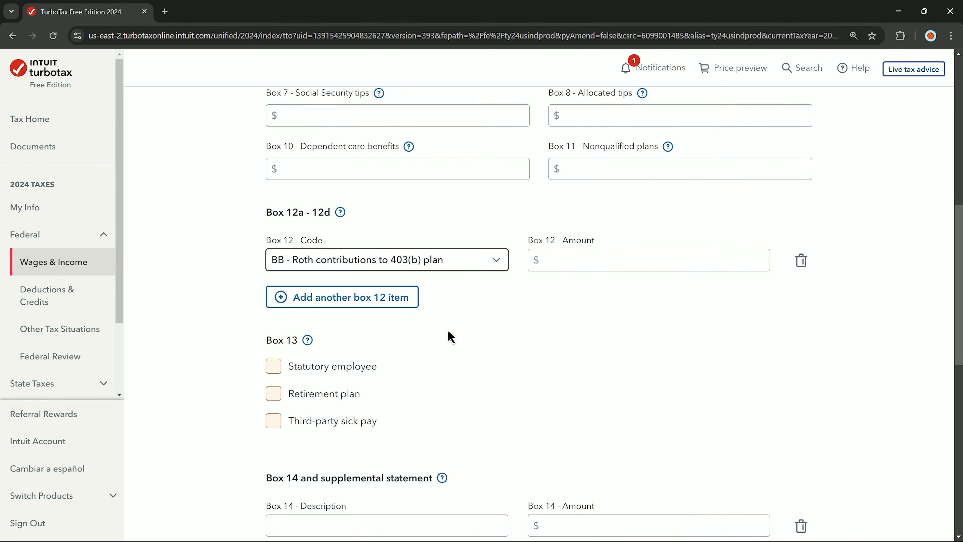
pyautogui.click(601, 267)
pyautogui.write('2000')
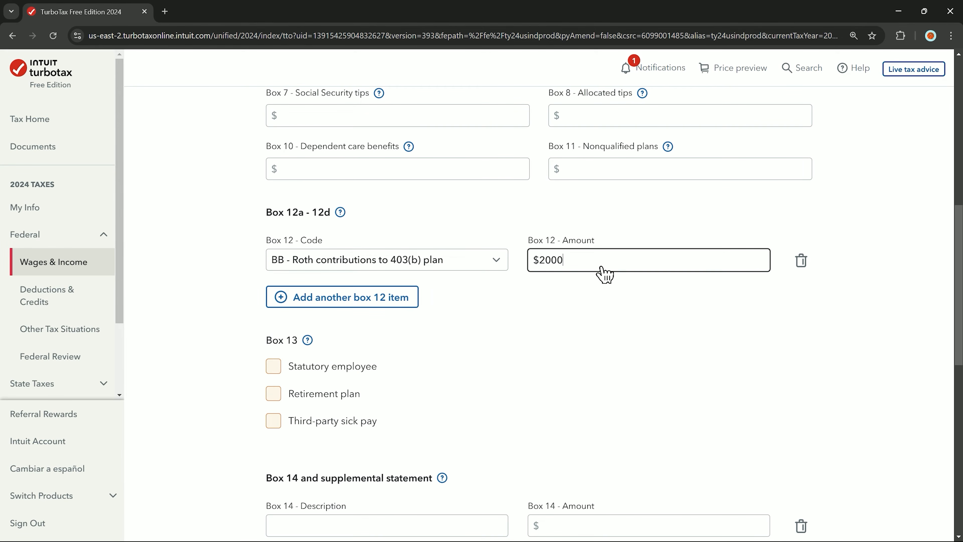
pyautogui.click(590, 309)
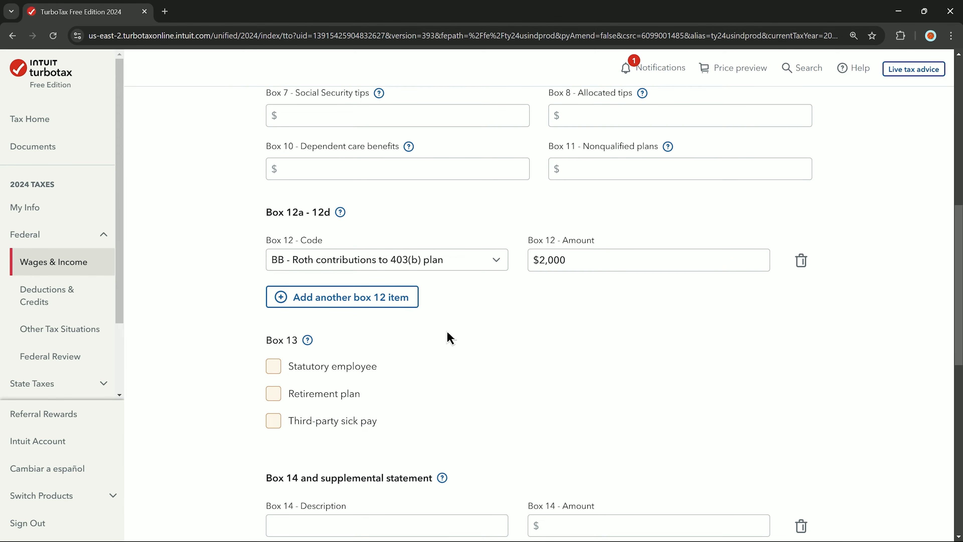
pyautogui.scroll(-2, 454, 338)
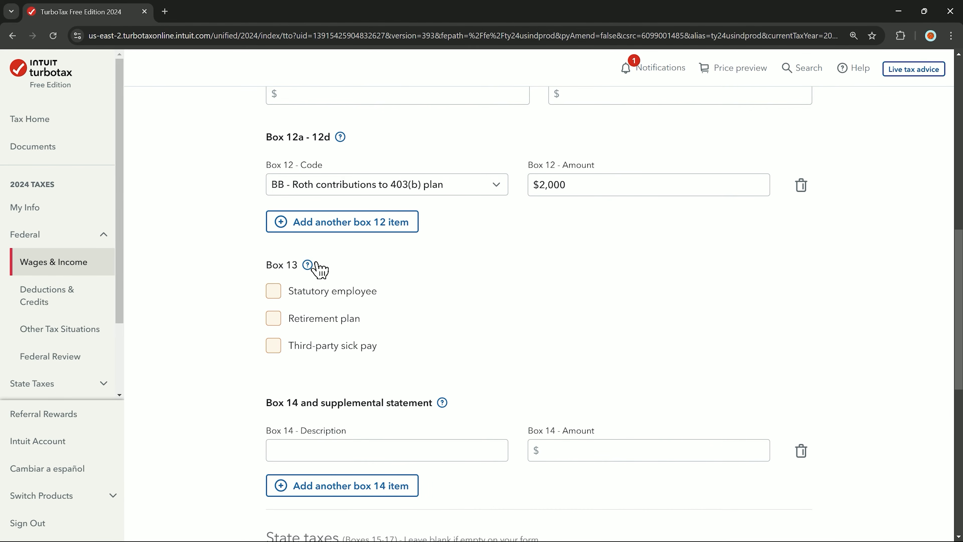
pyautogui.scroll(-4, 375, 320)
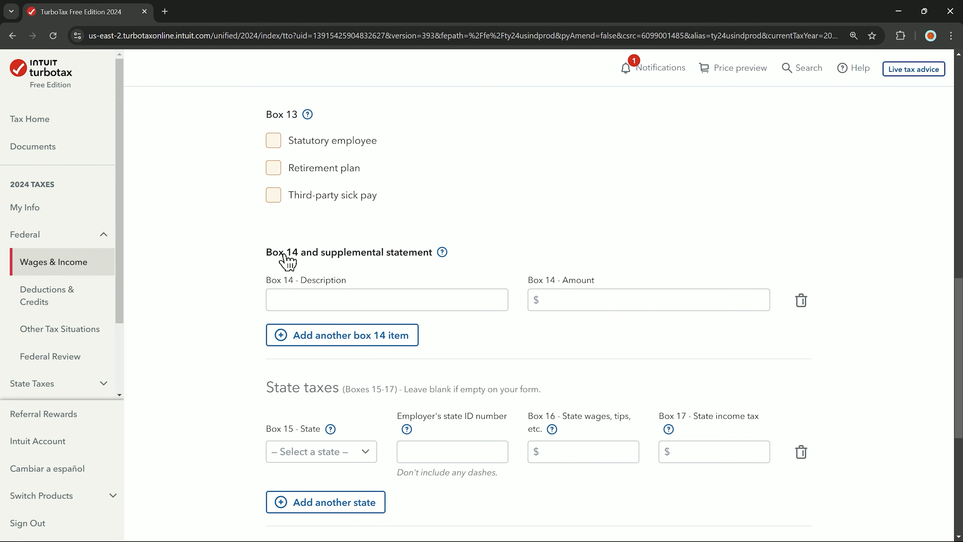
pyautogui.click(437, 306)
pyautogui.scroll(-4, 437, 309)
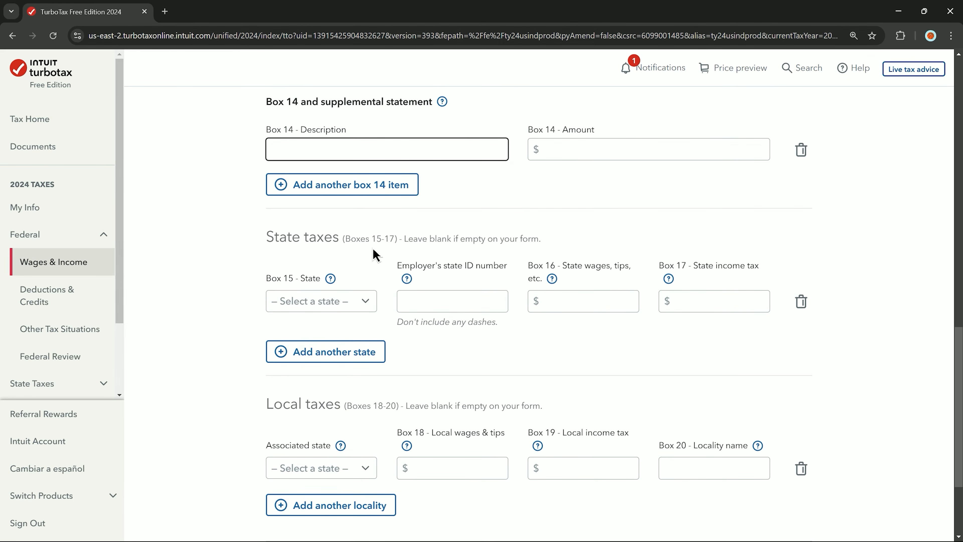
# - Leave Box 14 blank, set state Florida with local wages $6,000 and local tax $500, and submit
pyautogui.click(354, 249)
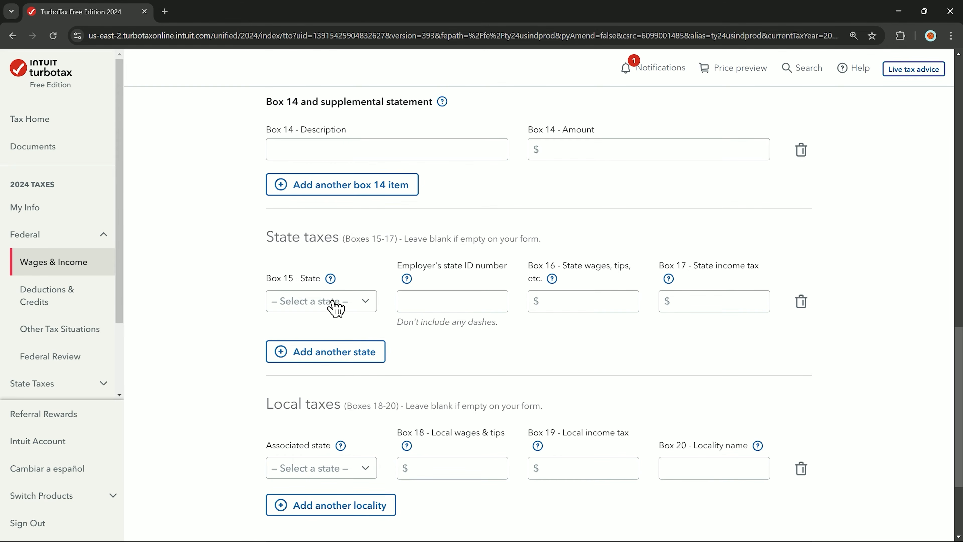
pyautogui.scroll(-3, 359, 305)
pyautogui.click(342, 329)
pyautogui.click(293, 164)
pyautogui.click(463, 330)
pyautogui.write('6000')
pyautogui.click(615, 330)
pyautogui.write('500')
pyautogui.click(791, 440)
# - Confirm the W-2 amounts and mark 'None of these apply to me' for uncommon situations
pyautogui.click(783, 420)
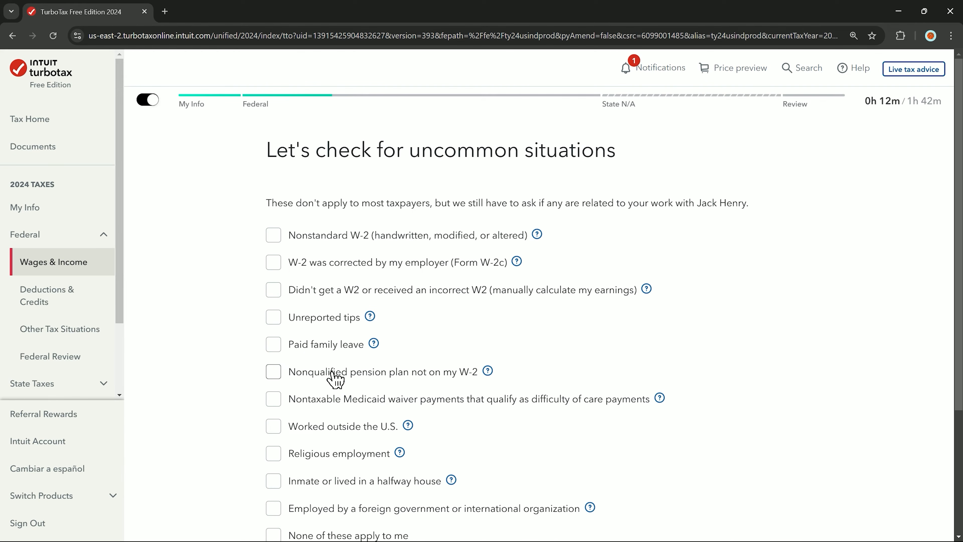
pyautogui.scroll(-4, 417, 381)
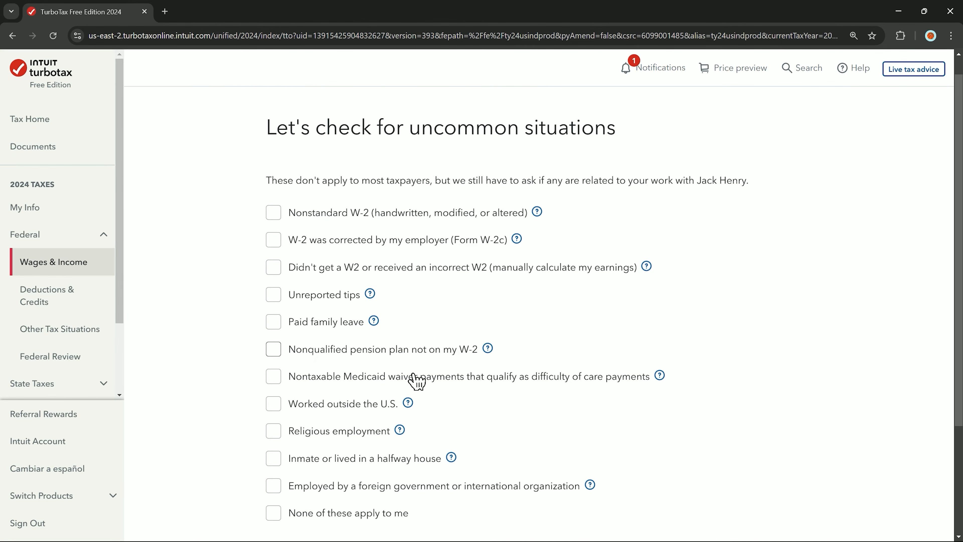
pyautogui.click(350, 391)
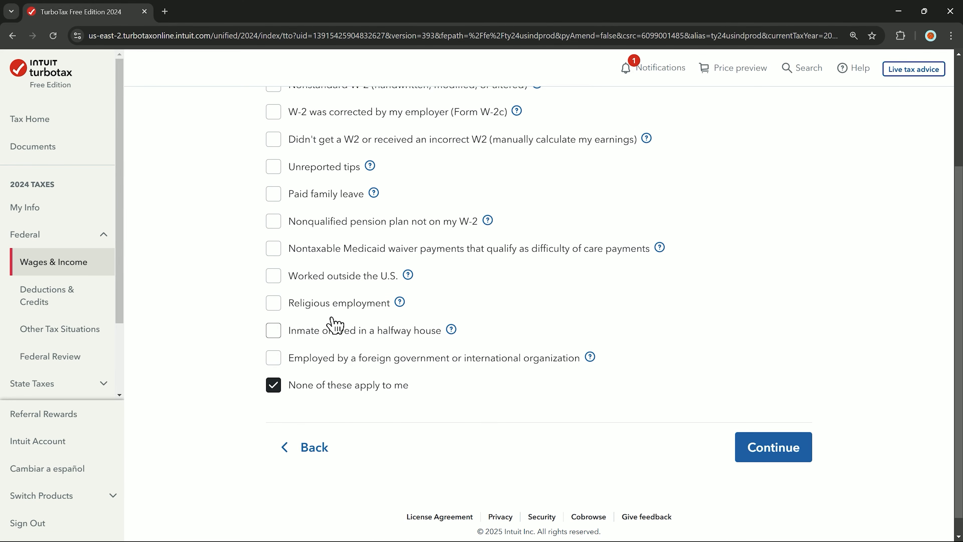
pyautogui.click(740, 447)
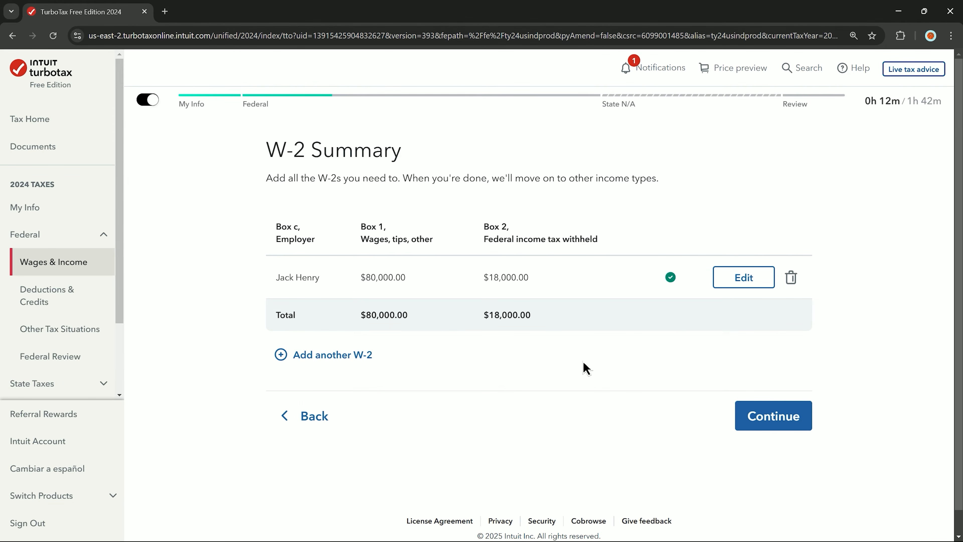
# - Finish the W-2 summary and continue past the $8,553 federal refund update
pyautogui.click(764, 434)
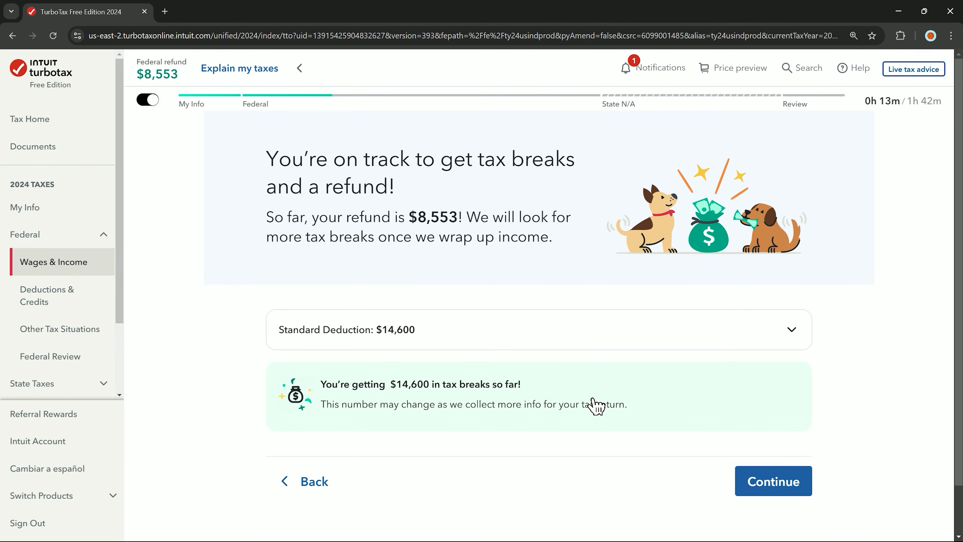
pyautogui.click(767, 488)
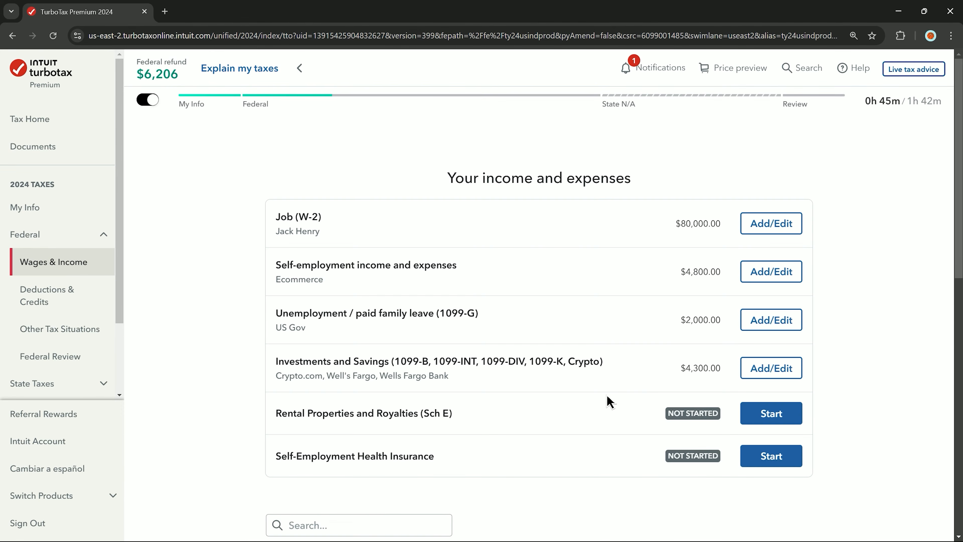
# - Wrap up the income section and decline the expert-help upgrade without upgrading
pyautogui.scroll(-10, 609, 402)
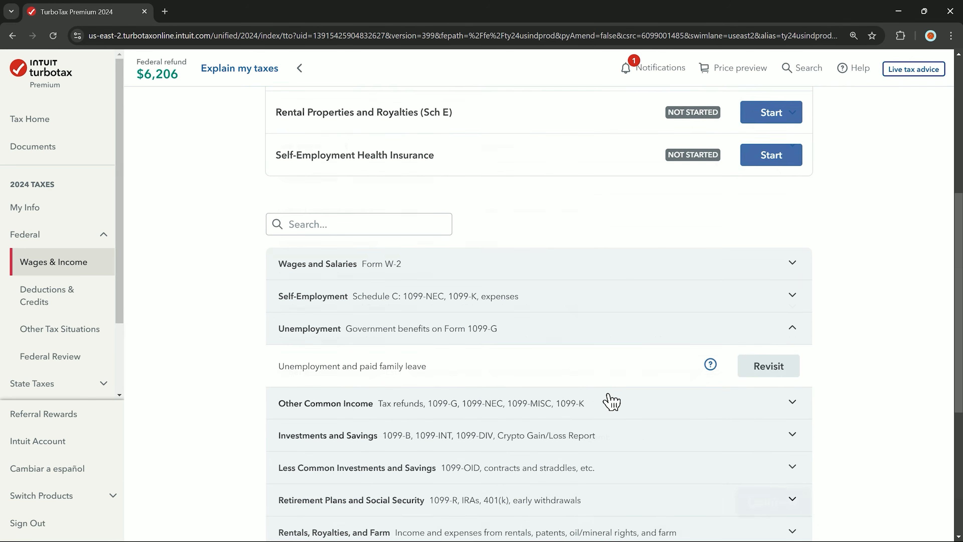
pyautogui.click(767, 502)
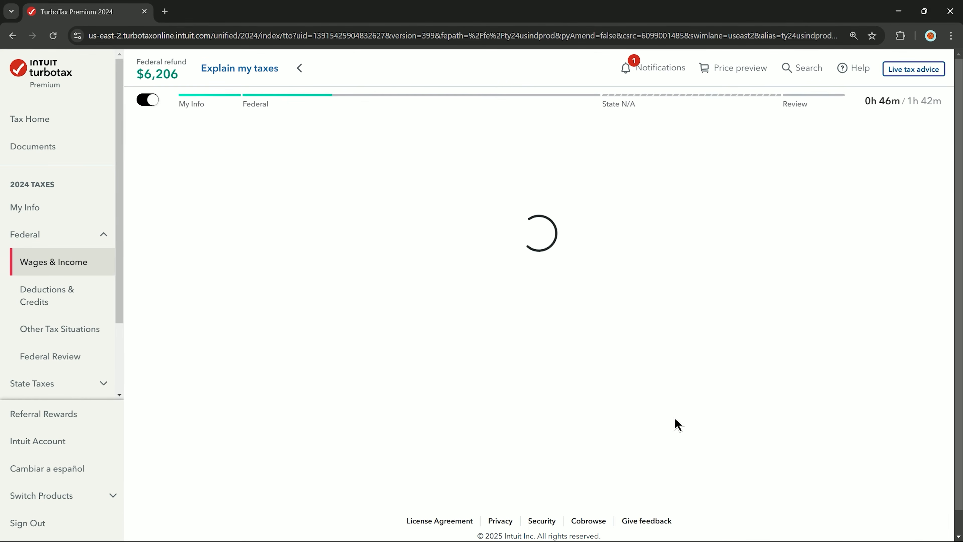
pyautogui.scroll(-10, 679, 424)
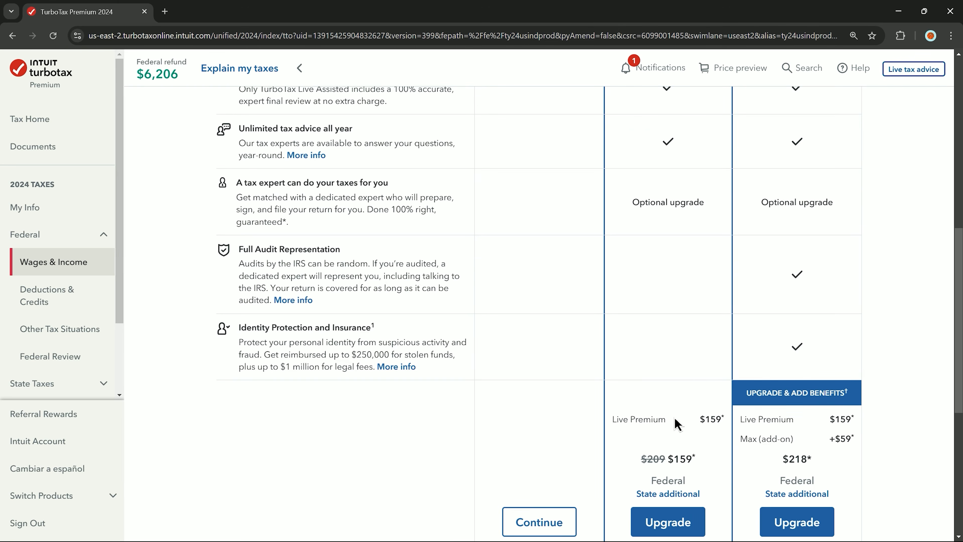
pyautogui.click(567, 512)
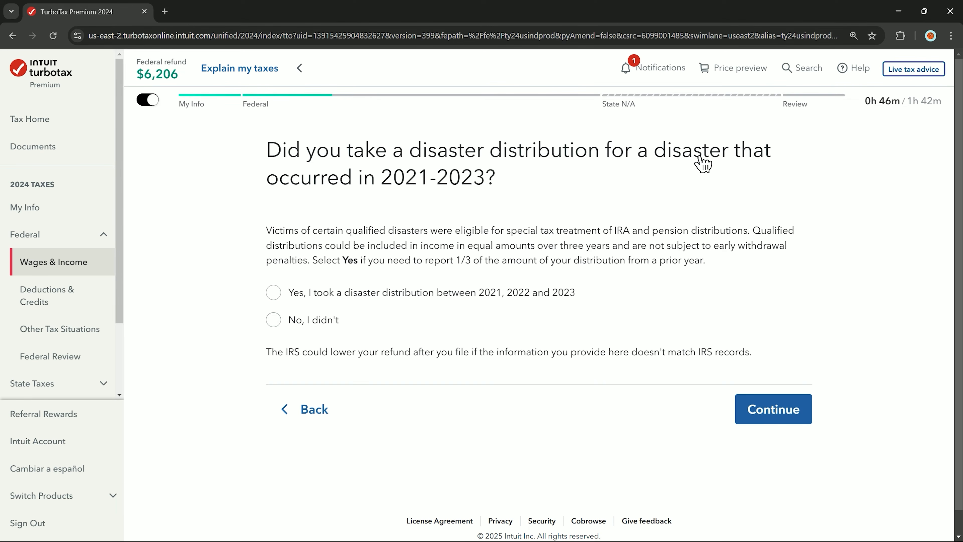
# - Answer No to disaster distributions, dismiss the feedback survey, and keep the Standard Deduction
pyautogui.click(328, 329)
pyautogui.click(759, 414)
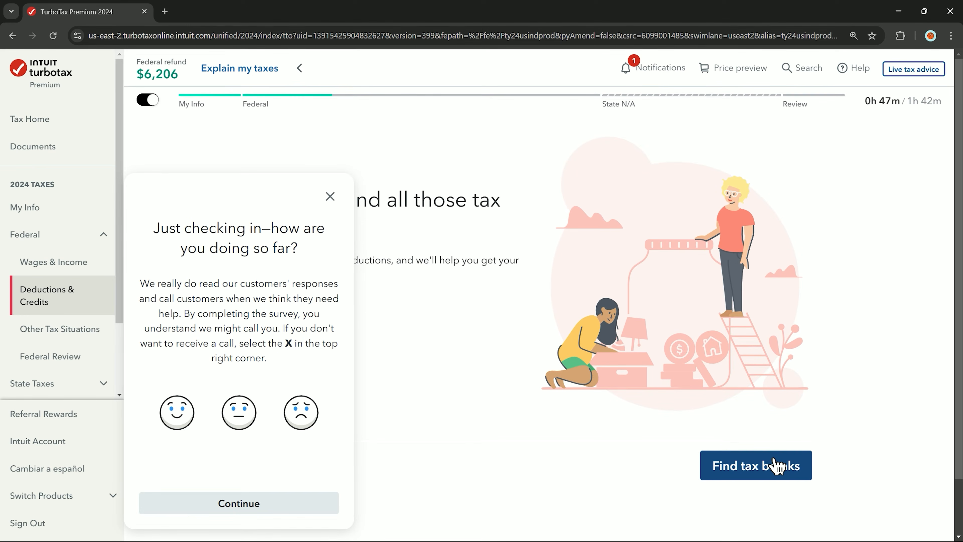
pyautogui.click(776, 465)
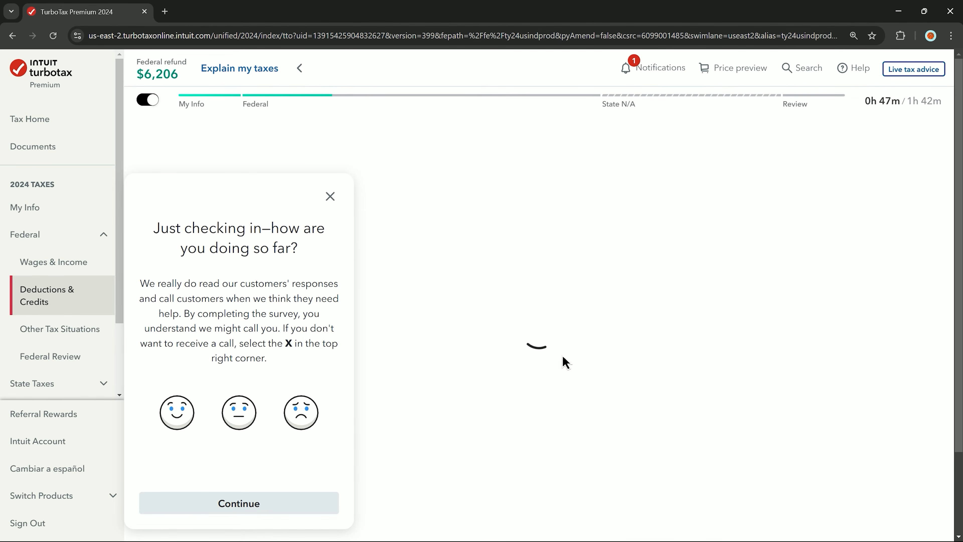
pyautogui.click(332, 198)
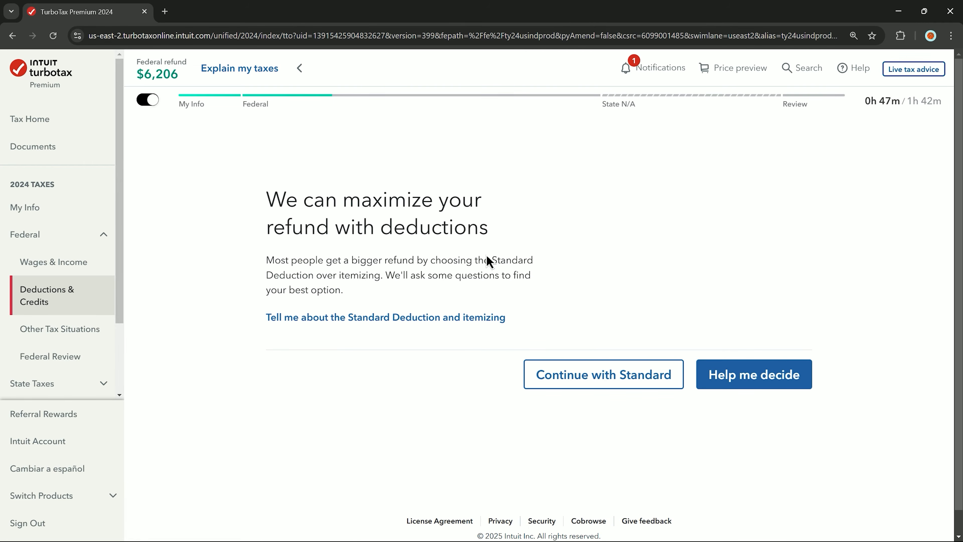
pyautogui.click(622, 375)
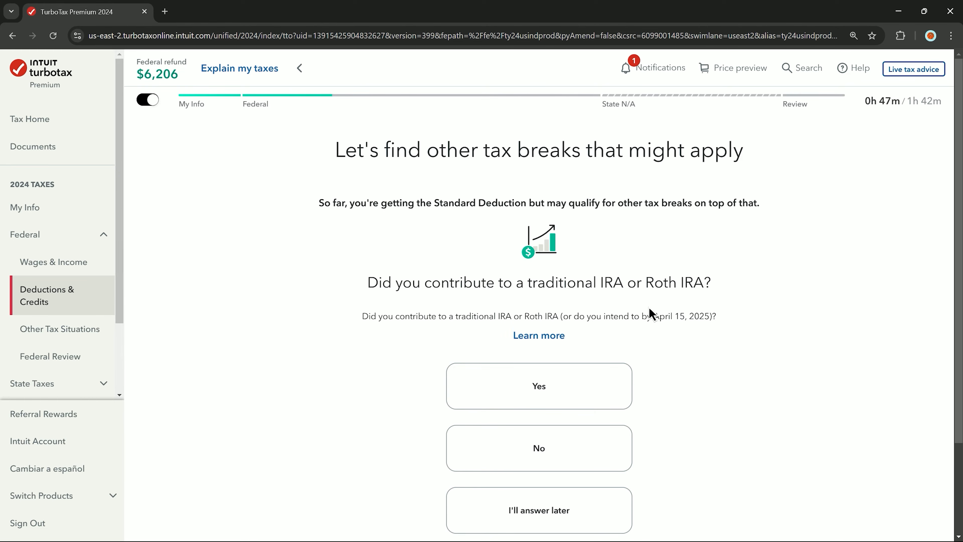
# - Answer No to IRA, student loan, college, foreign tax, medical, investment, estimated-payment and HSA questions
pyautogui.scroll(-2, 649, 308)
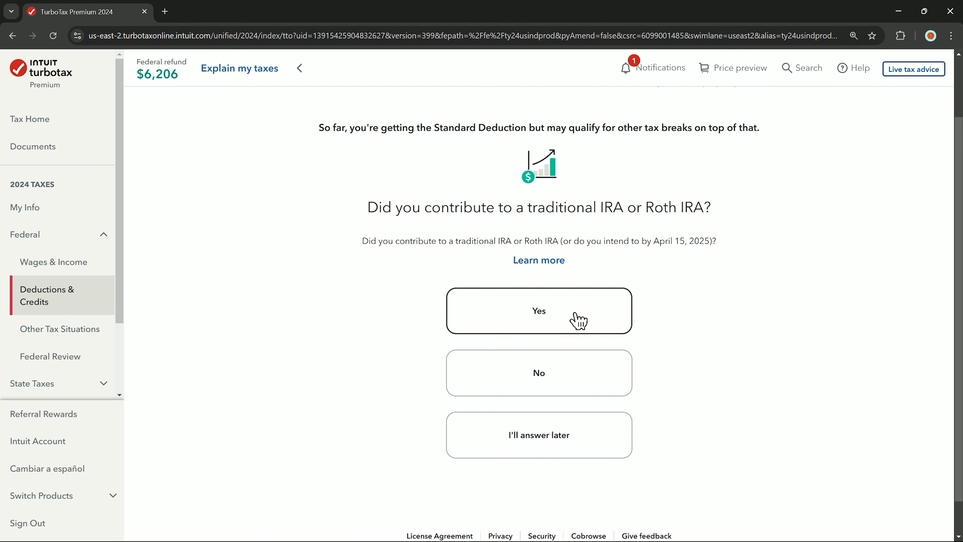
pyautogui.click(584, 373)
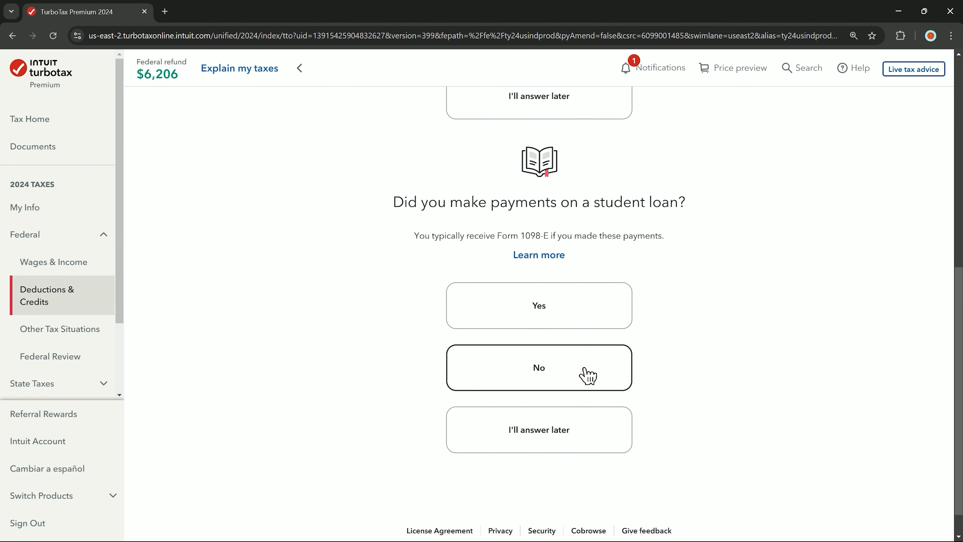
pyautogui.click(579, 371)
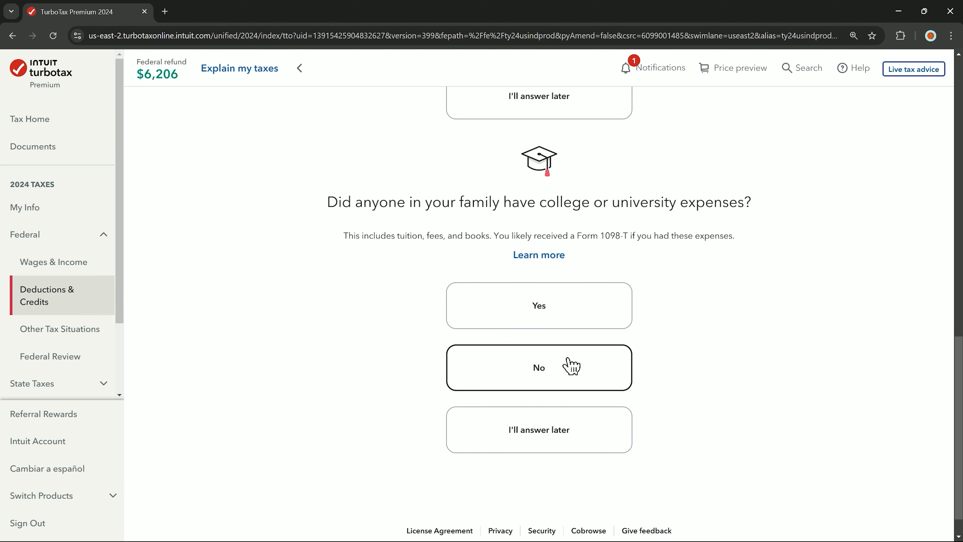
pyautogui.click(572, 366)
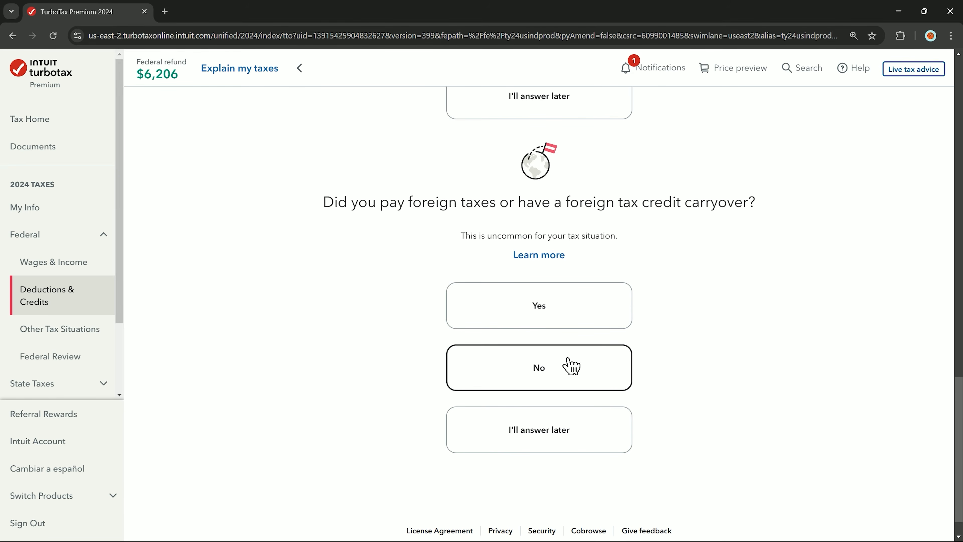
pyautogui.click(572, 367)
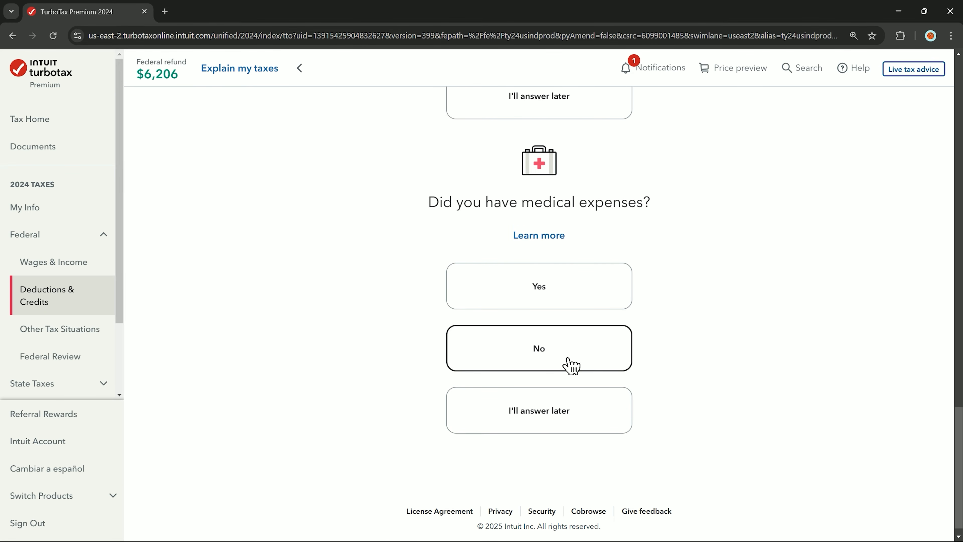
pyautogui.click(572, 365)
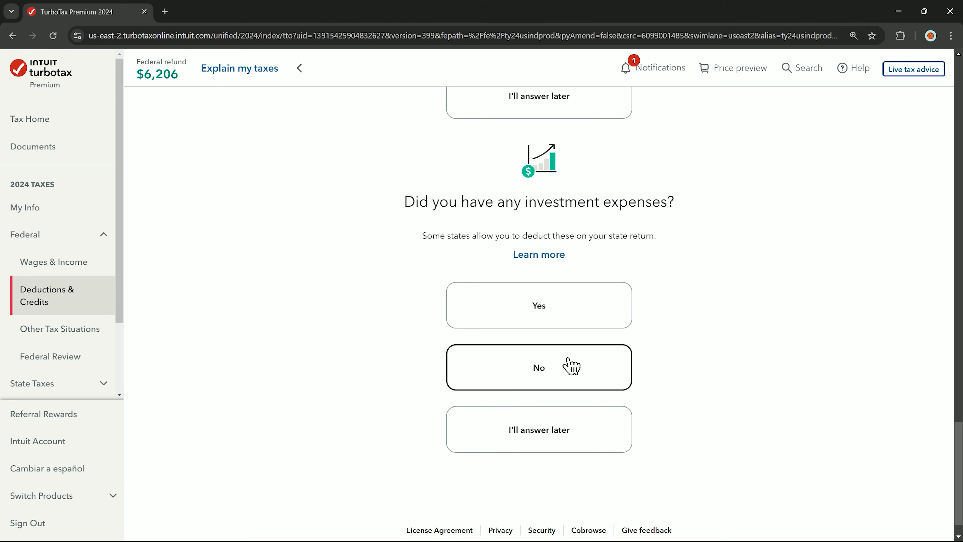
pyautogui.click(572, 367)
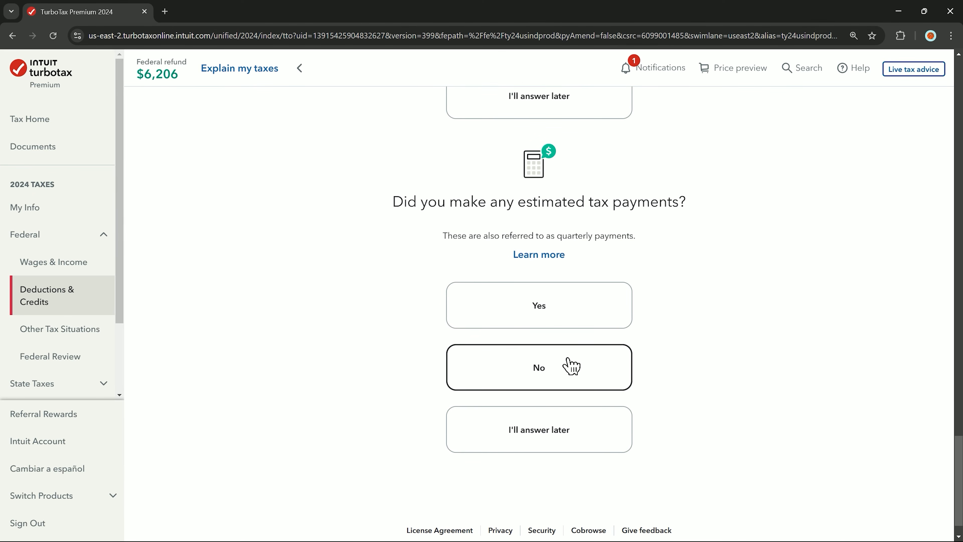
pyautogui.click(572, 366)
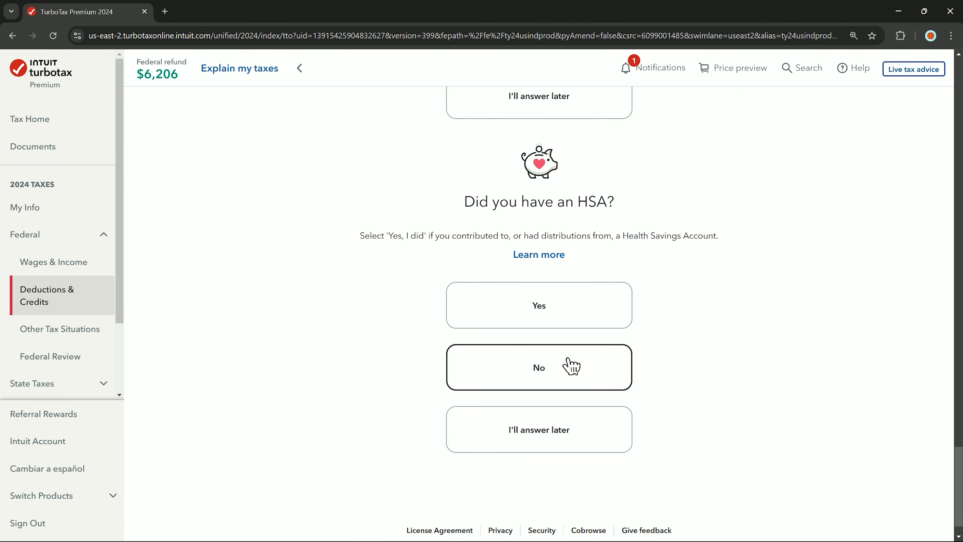
pyautogui.click(572, 366)
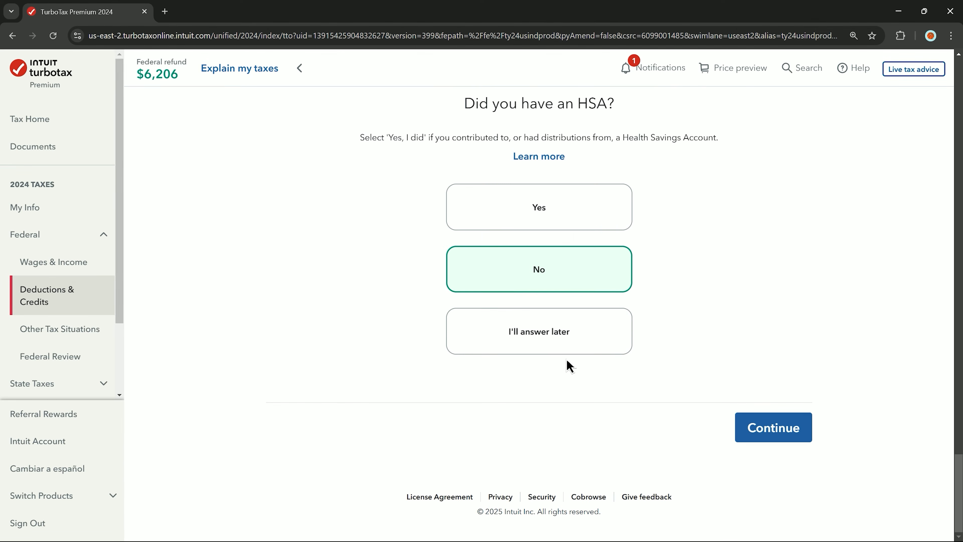
pyautogui.click(781, 436)
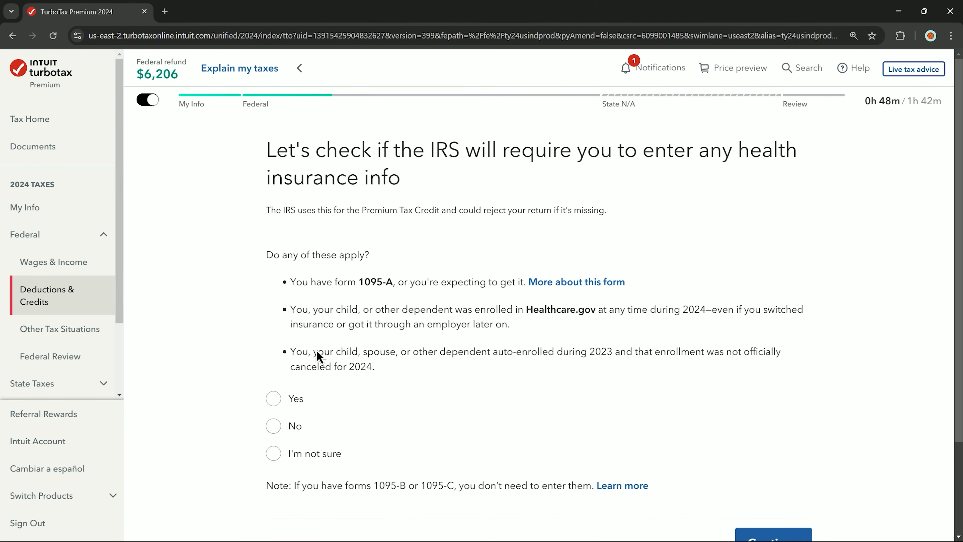
# - Answer No on health insurance and sales tax, then accept the $892 Qualified Business Income deduction
pyautogui.click(284, 428)
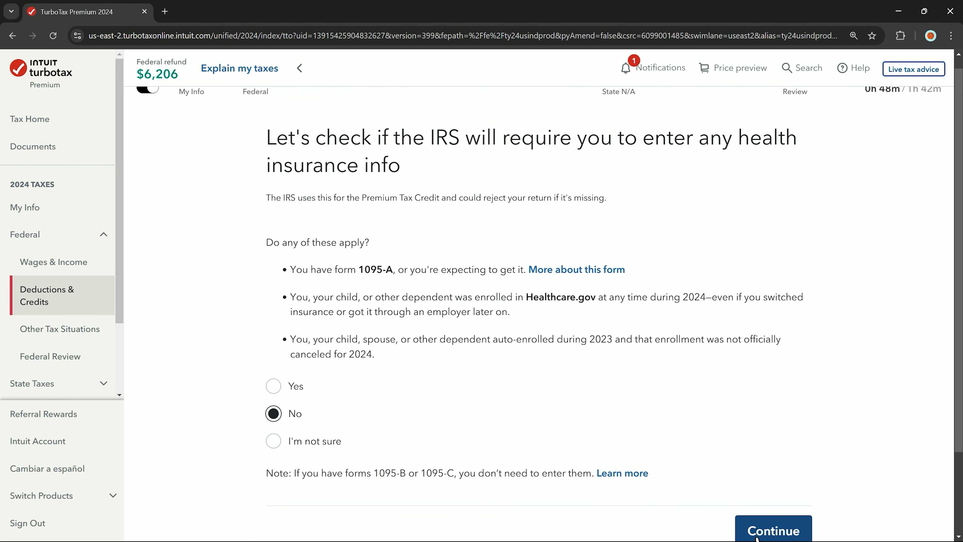
pyautogui.scroll(-3, 770, 533)
pyautogui.click(757, 427)
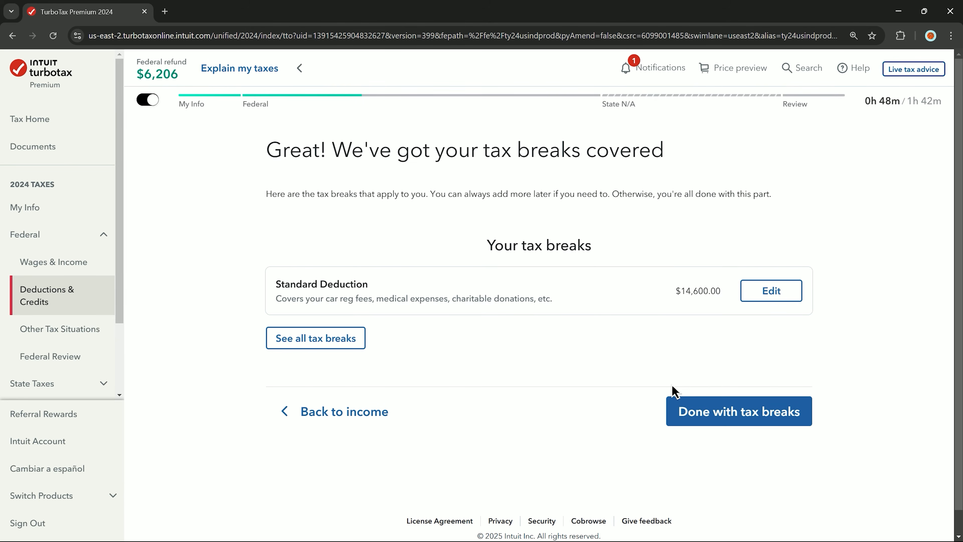
pyautogui.click(735, 422)
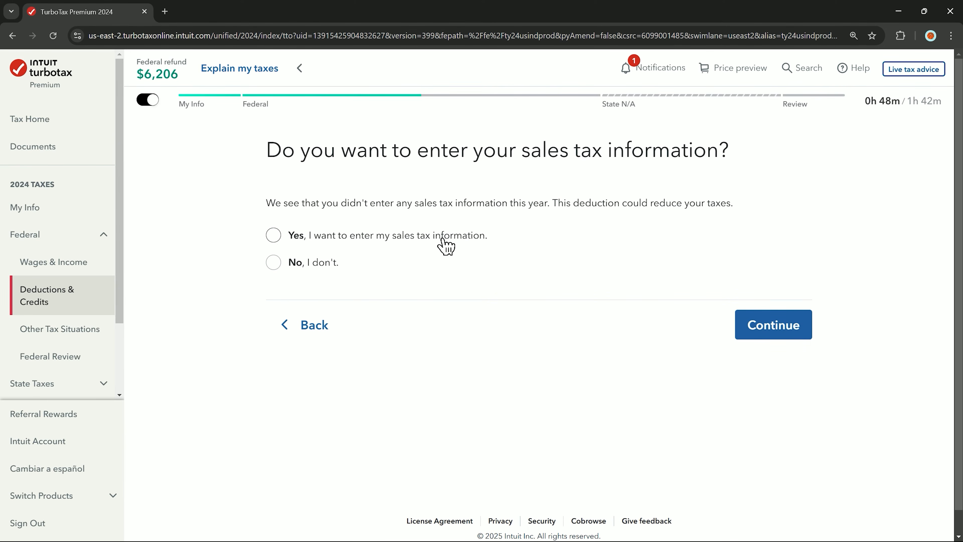
pyautogui.click(305, 266)
pyautogui.click(761, 344)
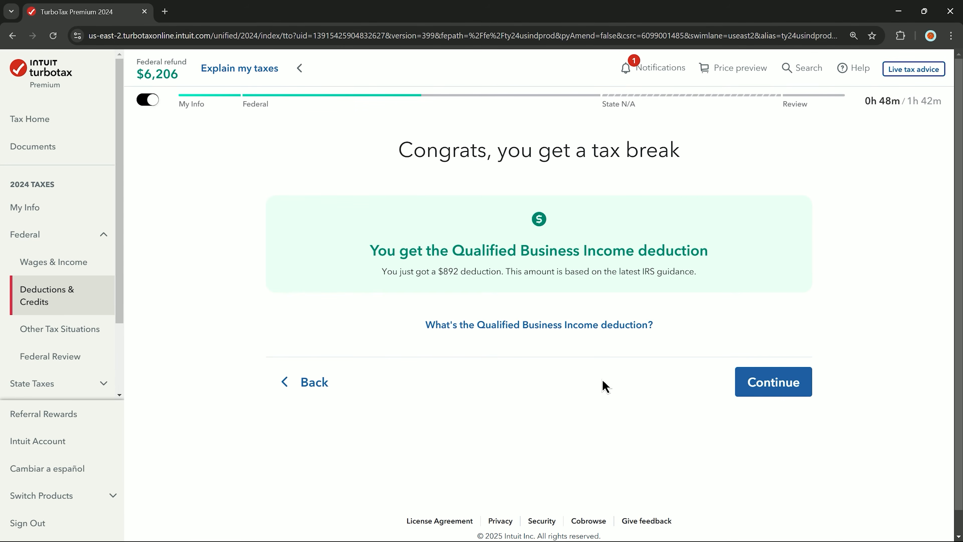
pyautogui.click(749, 393)
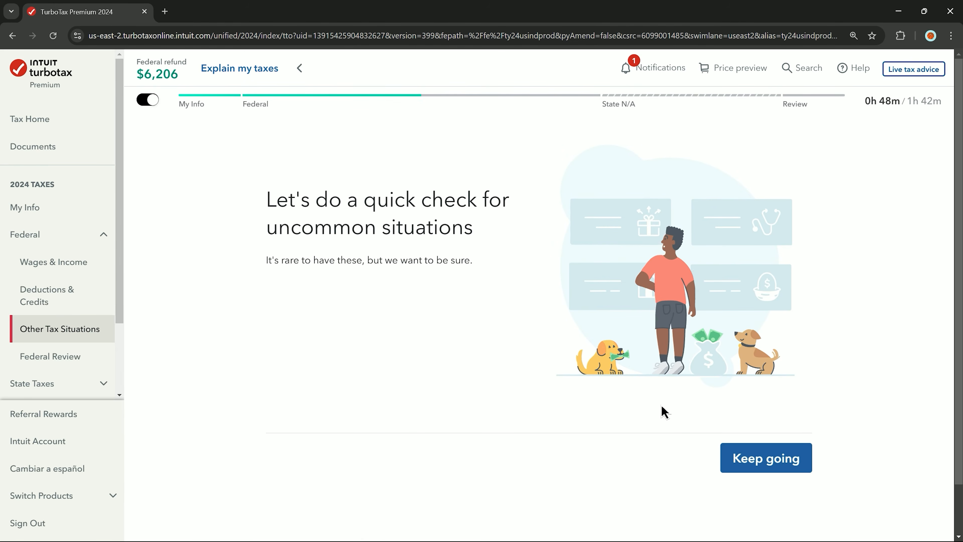
# - Decline investment credit recapture, household employee, applying the refund to next year, and the $3 campaign fund
pyautogui.click(758, 455)
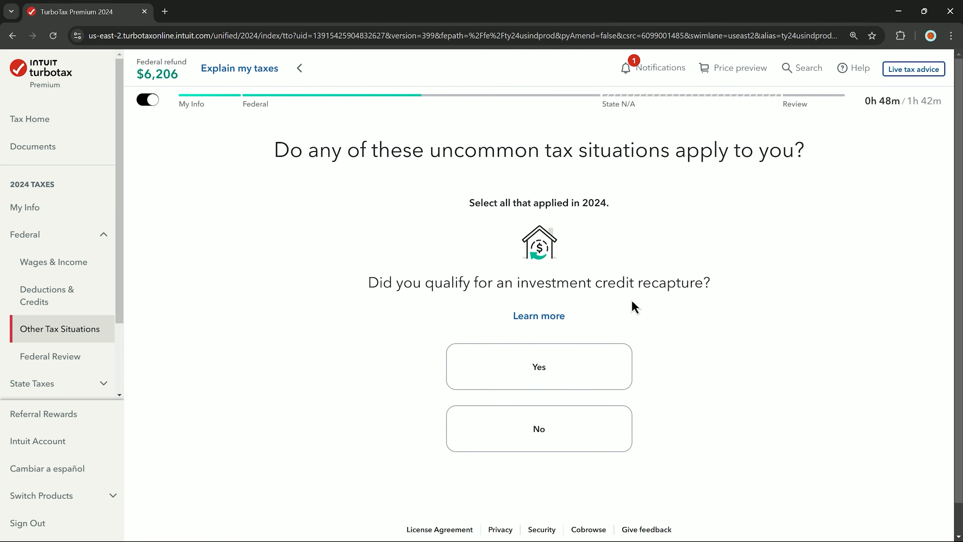
pyautogui.click(607, 428)
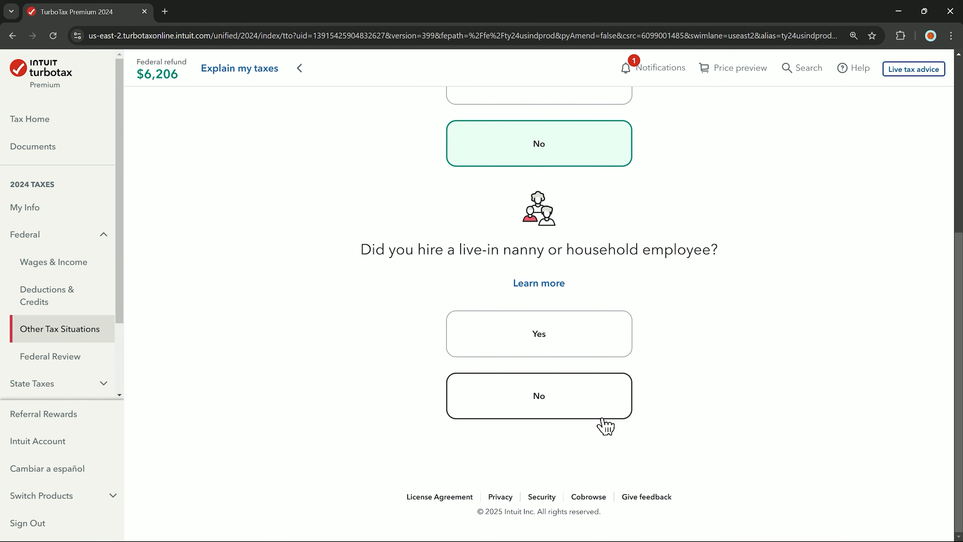
pyautogui.click(604, 416)
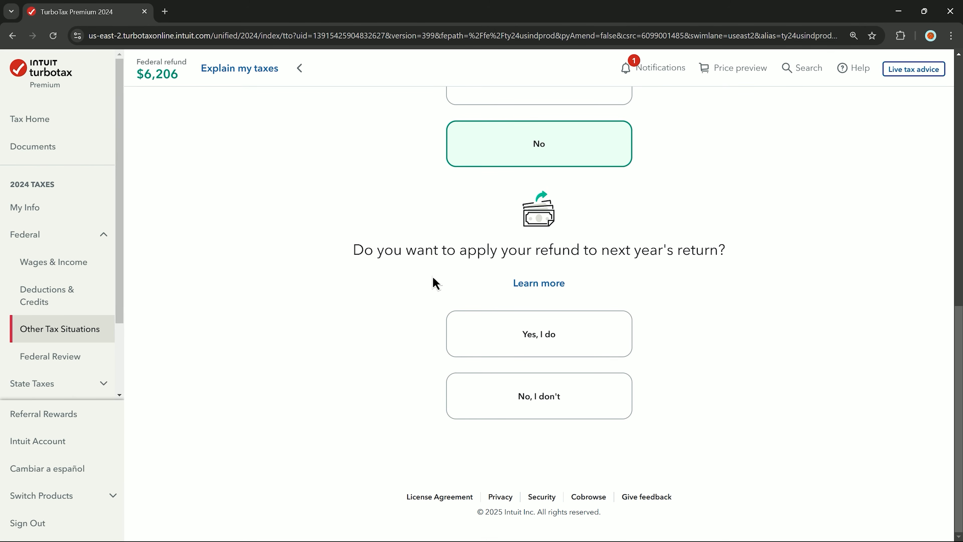
pyautogui.click(504, 399)
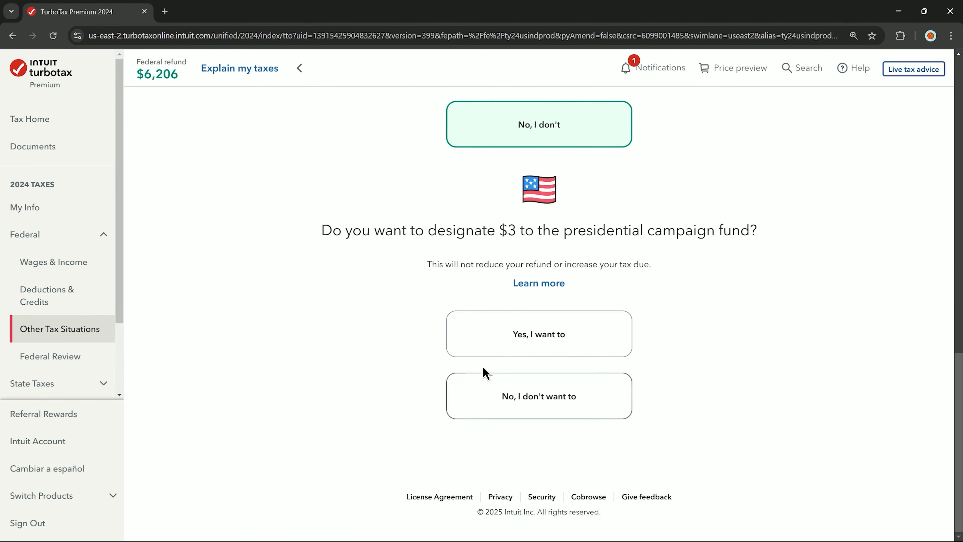
pyautogui.click(508, 391)
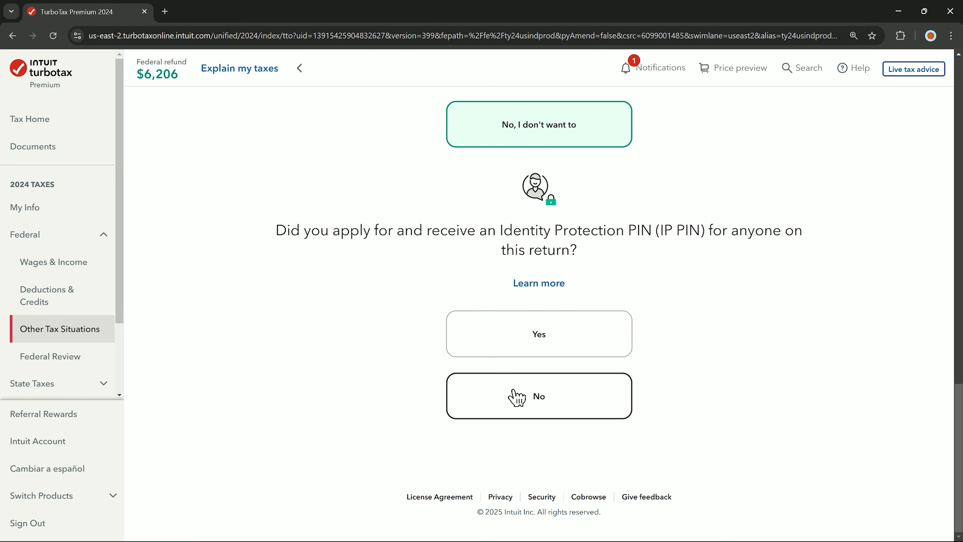
# - Answer No to the IP PIN question and move past the uncommon situations summary
pyautogui.click(517, 396)
pyautogui.scroll(-2, 512, 396)
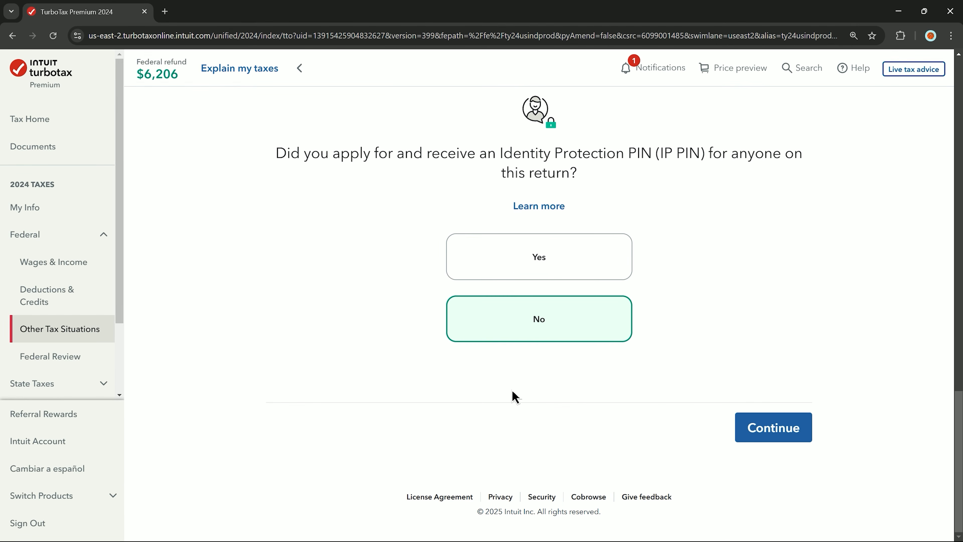
pyautogui.click(774, 439)
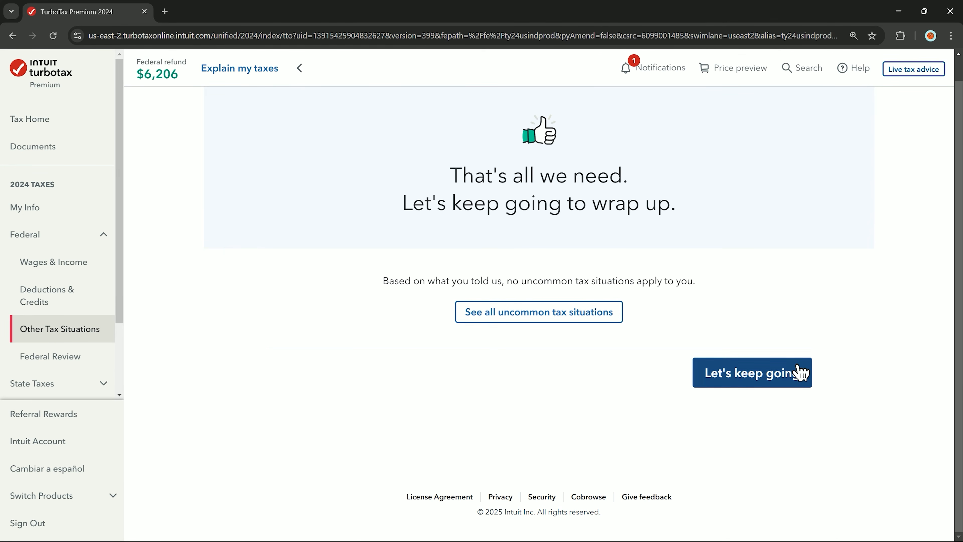
pyautogui.click(802, 373)
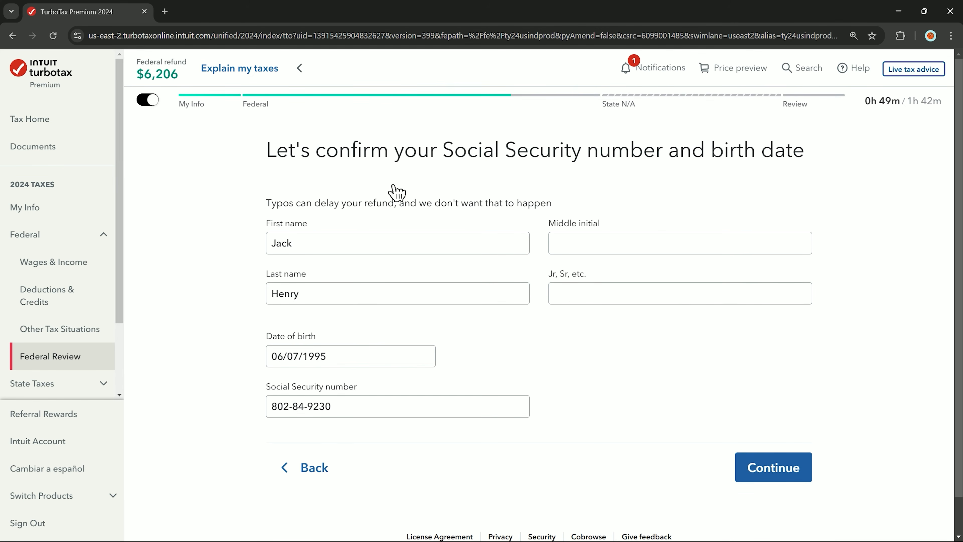
# - Confirm the SSN and birth date, check the return, and opt in to early refund options
pyautogui.click(756, 480)
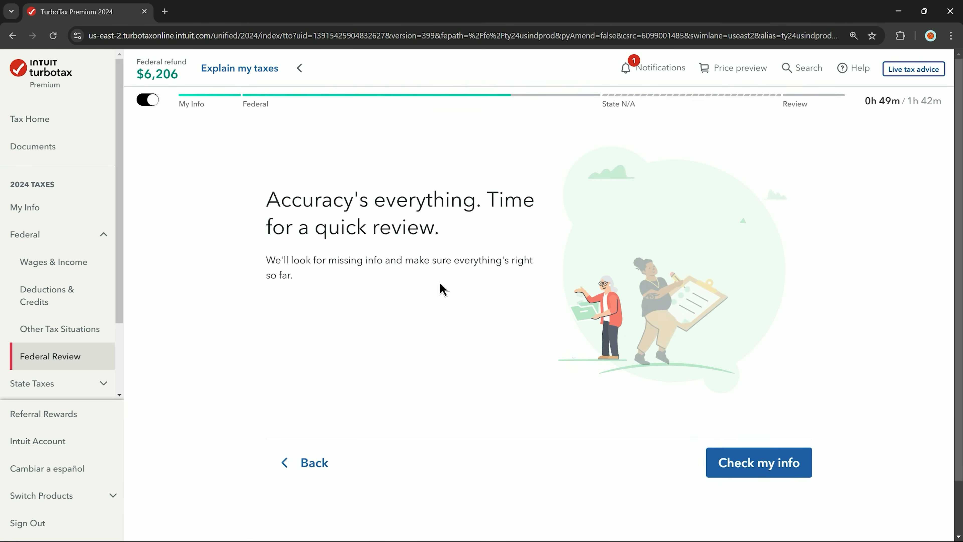
pyautogui.click(757, 466)
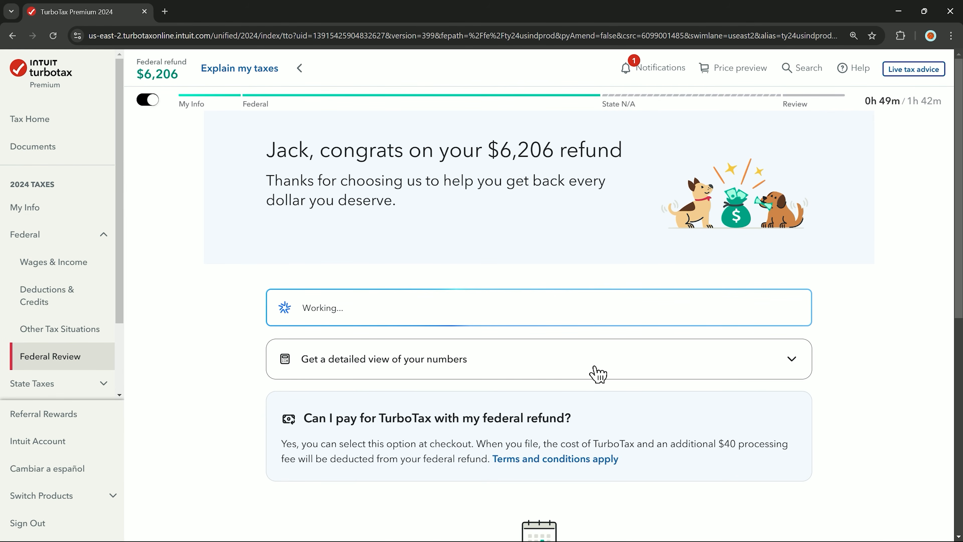
pyautogui.scroll(-10, 595, 374)
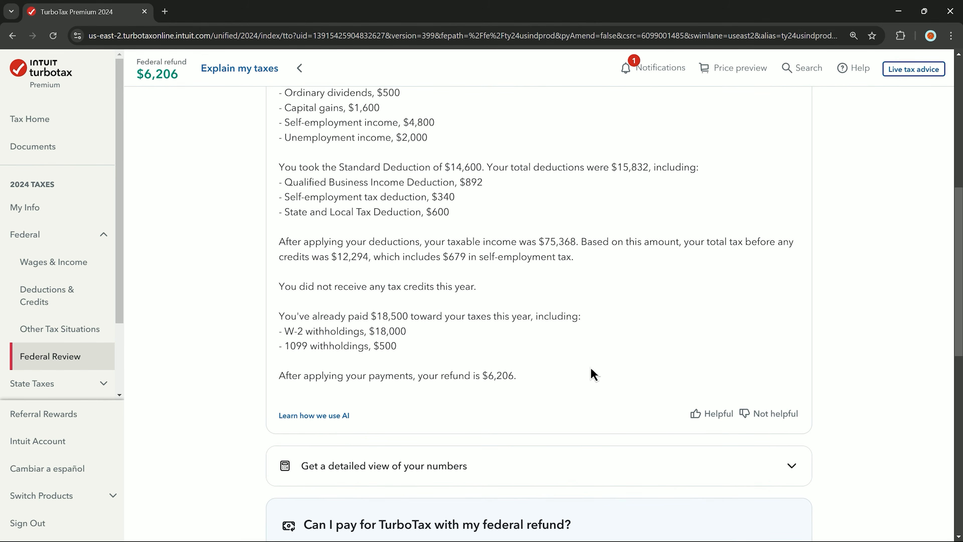
pyautogui.scroll(-10, 595, 374)
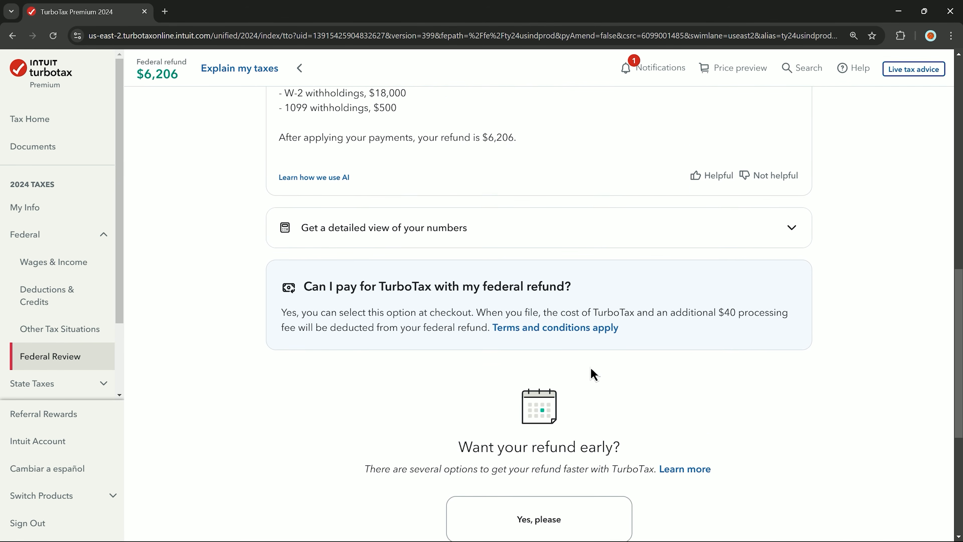
pyautogui.scroll(-2, 594, 375)
pyautogui.click(617, 305)
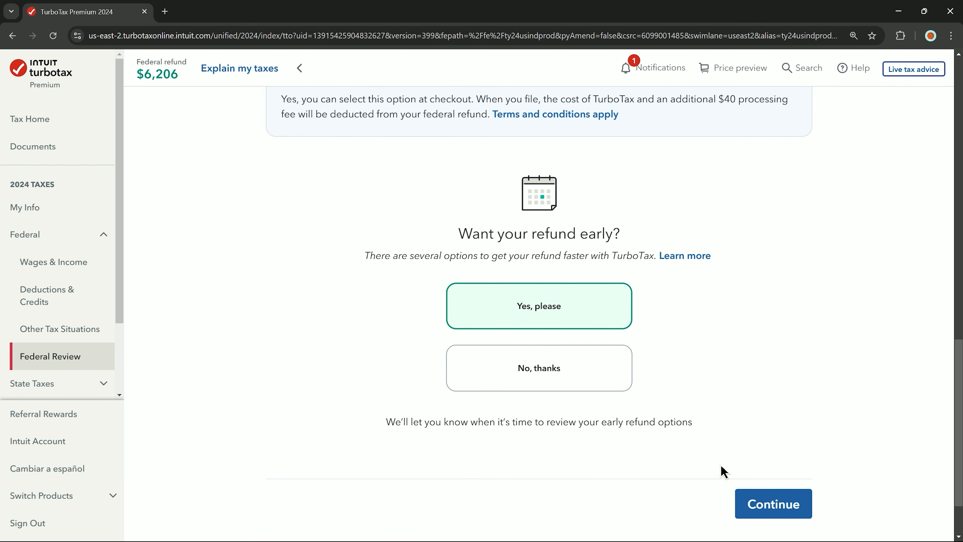
pyautogui.click(747, 501)
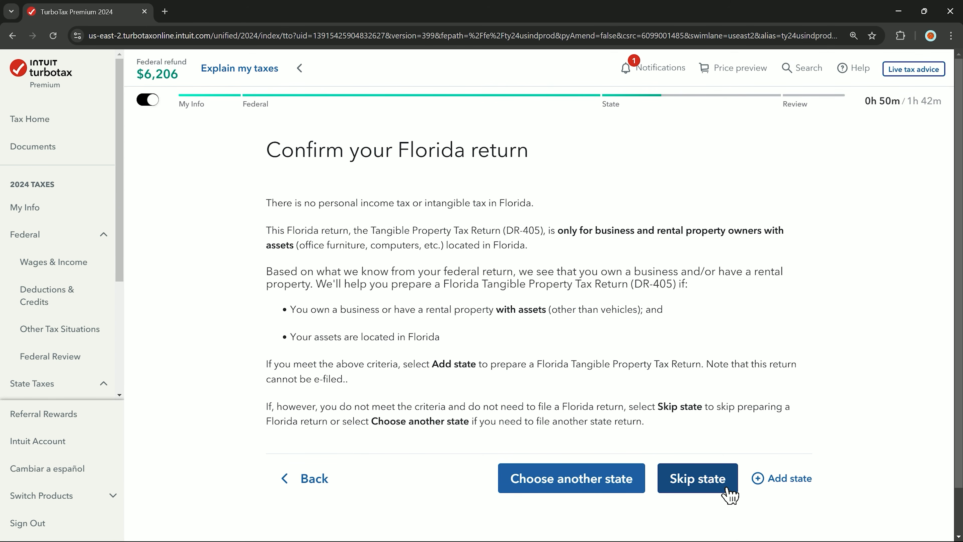
# - Skip the Florida state return and the tax recap, then finish the federal return
pyautogui.click(694, 491)
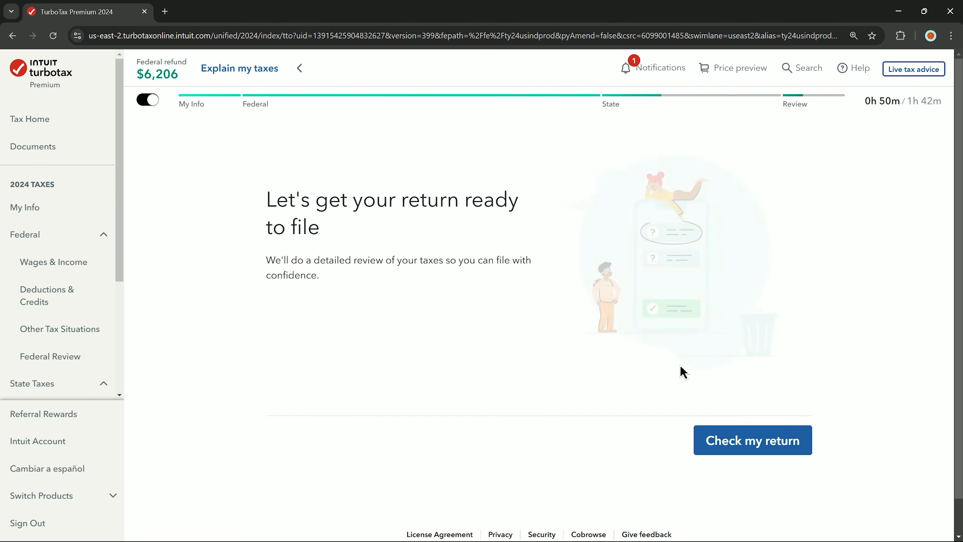
pyautogui.click(759, 437)
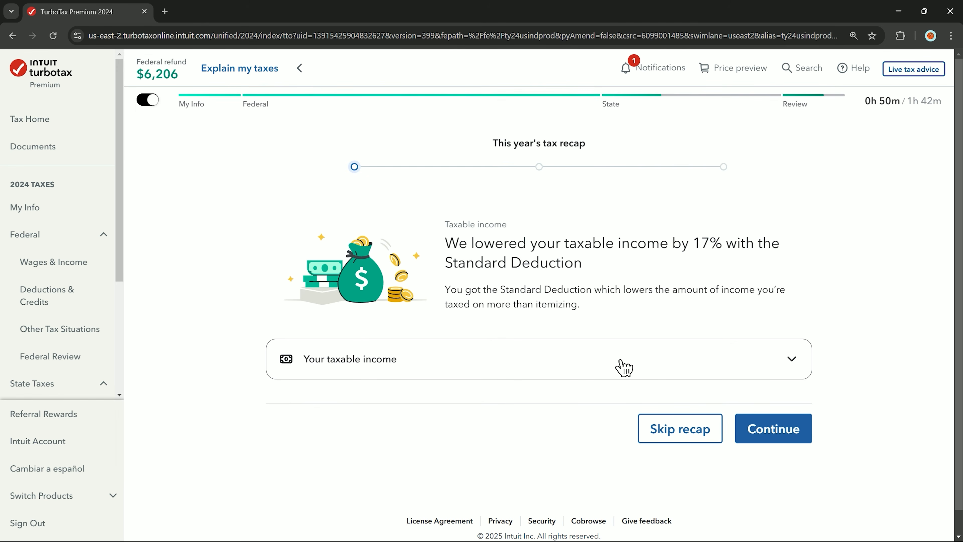
pyautogui.click(687, 401)
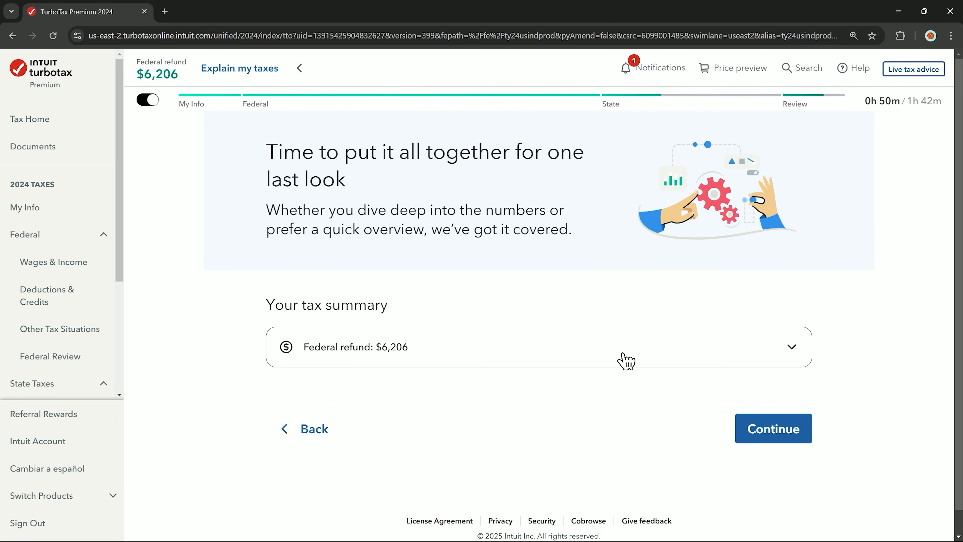
pyautogui.click(774, 428)
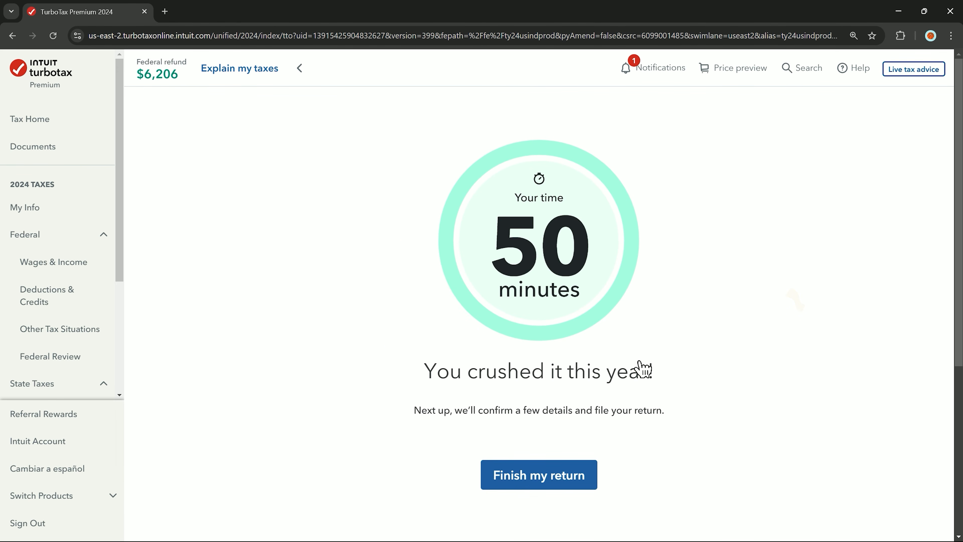
pyautogui.click(546, 469)
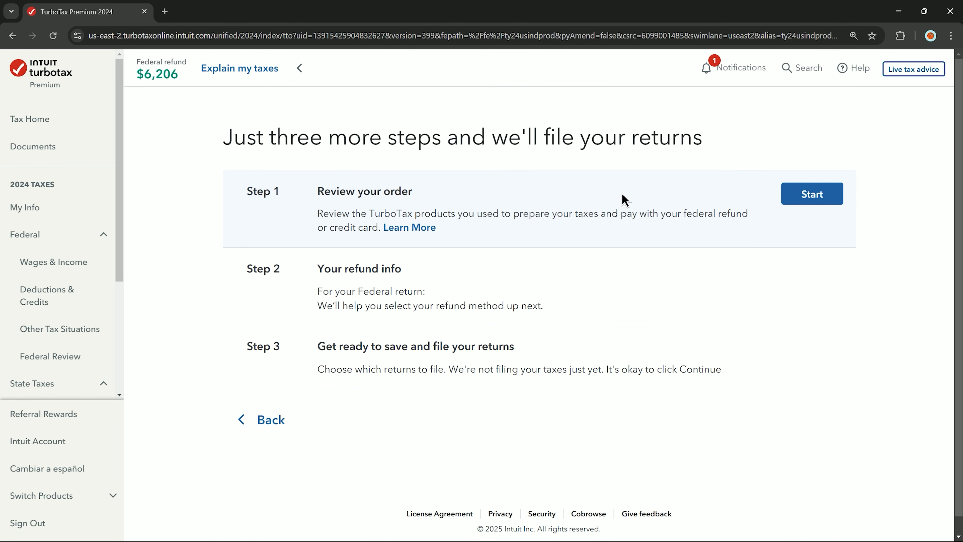
# - Pay the TurboTax fees from the federal refund and confirm the payment
pyautogui.click(802, 199)
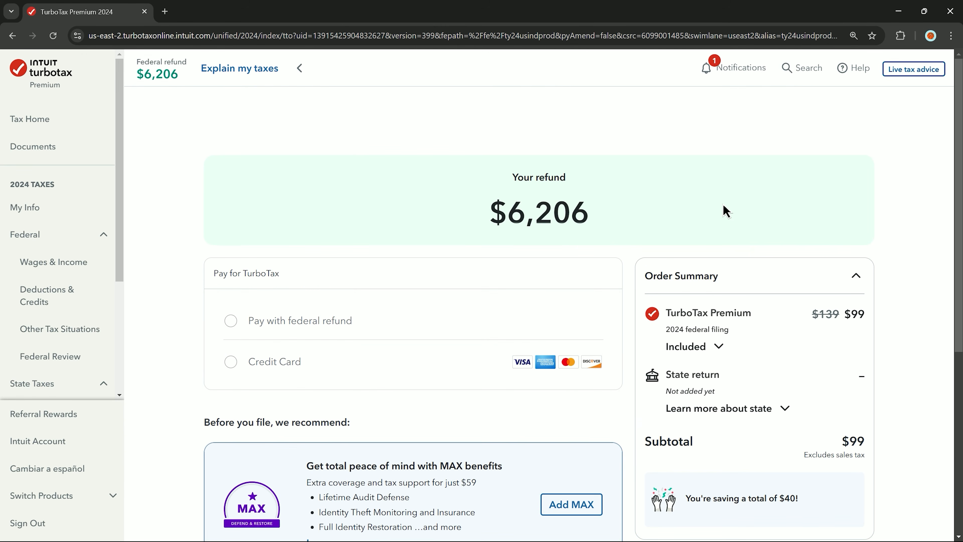
pyautogui.scroll(-2, 724, 210)
pyautogui.click(294, 247)
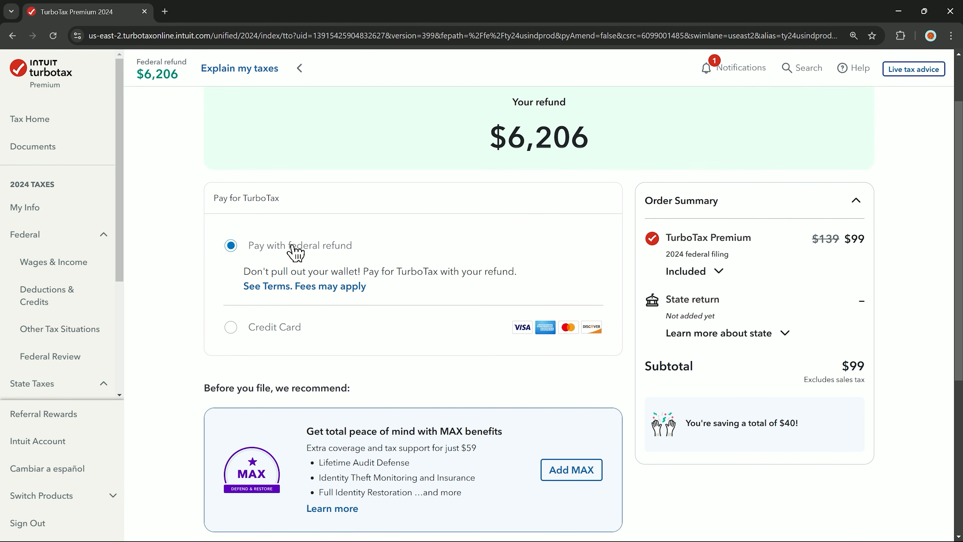
pyautogui.click(268, 327)
pyautogui.click(268, 245)
pyautogui.scroll(-6, 551, 308)
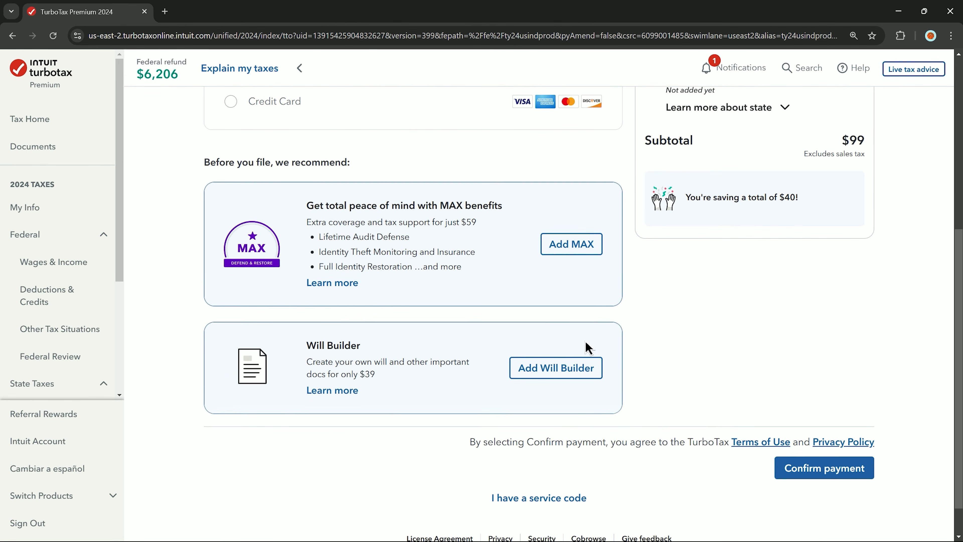
pyautogui.click(821, 472)
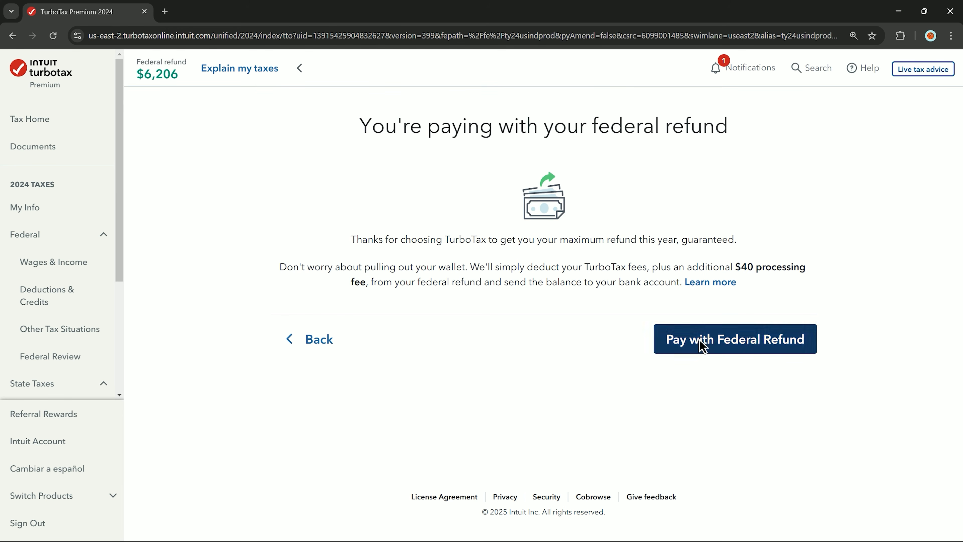
pyautogui.click(703, 343)
pyautogui.click(778, 342)
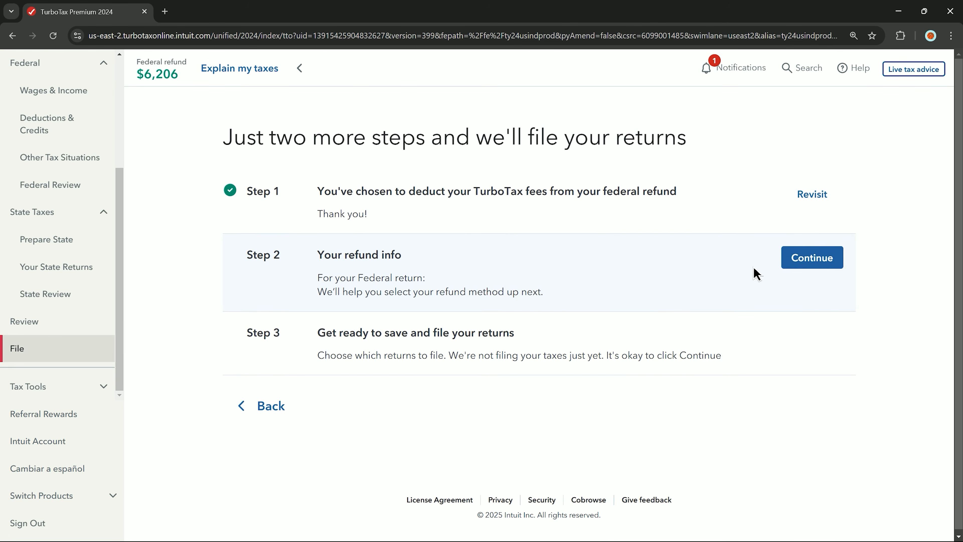
pyautogui.click(815, 267)
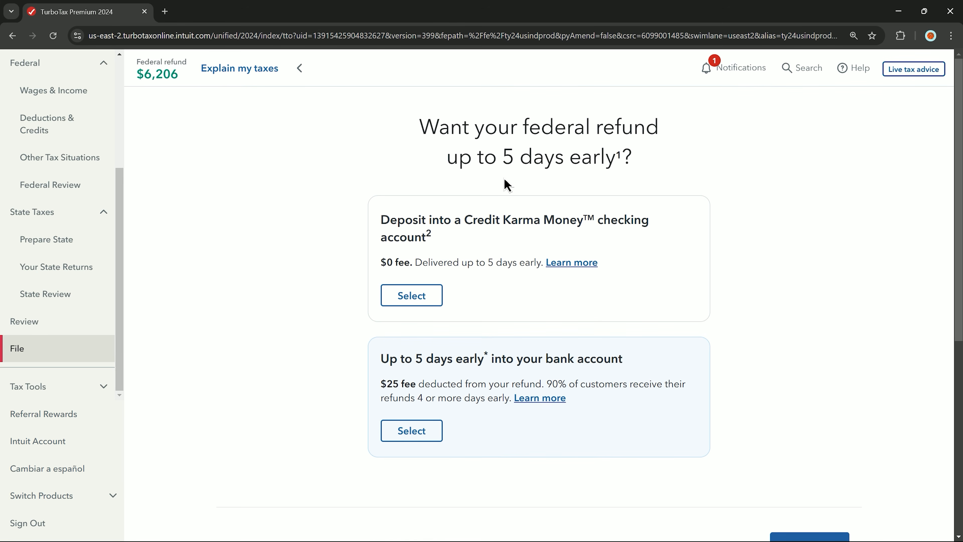
# - Choose standard-timing direct deposit for the refund and begin the bank account details form
pyautogui.click(408, 295)
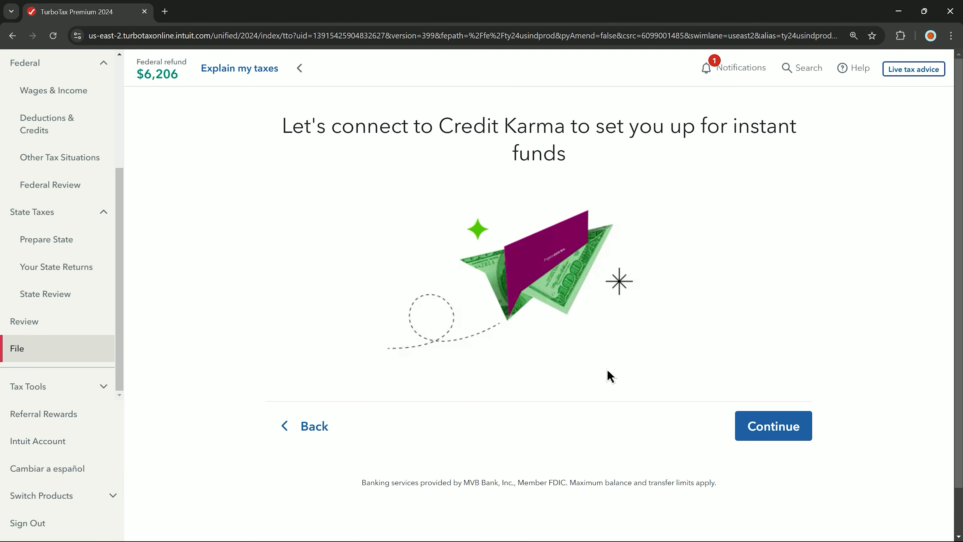
pyautogui.click(307, 426)
pyautogui.scroll(-2, 427, 208)
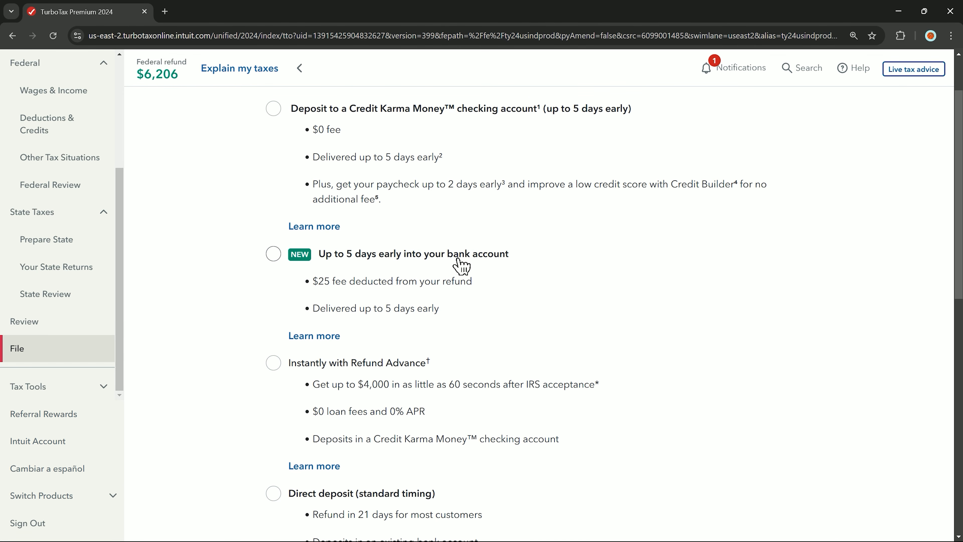
pyautogui.scroll(-4, 461, 265)
pyautogui.click(387, 347)
pyautogui.click(770, 524)
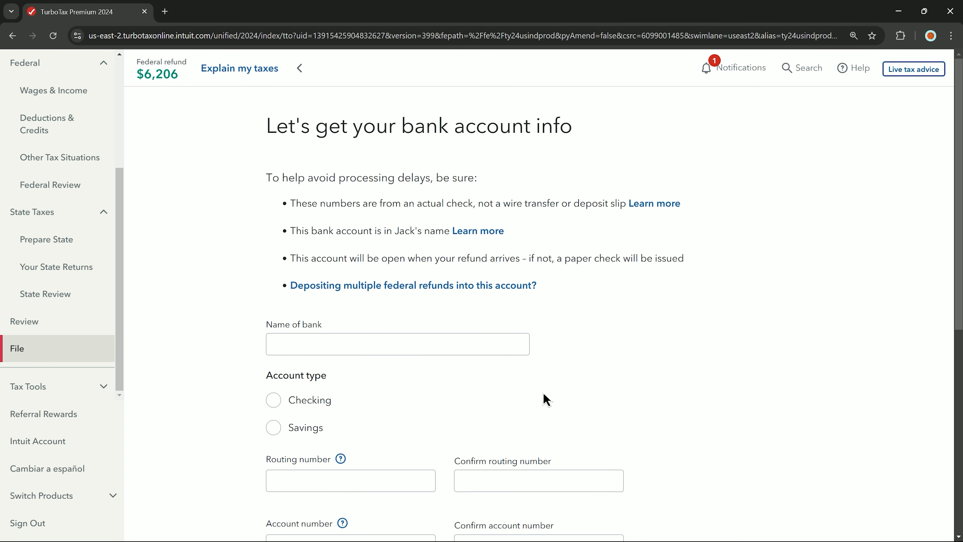
pyautogui.click(444, 353)
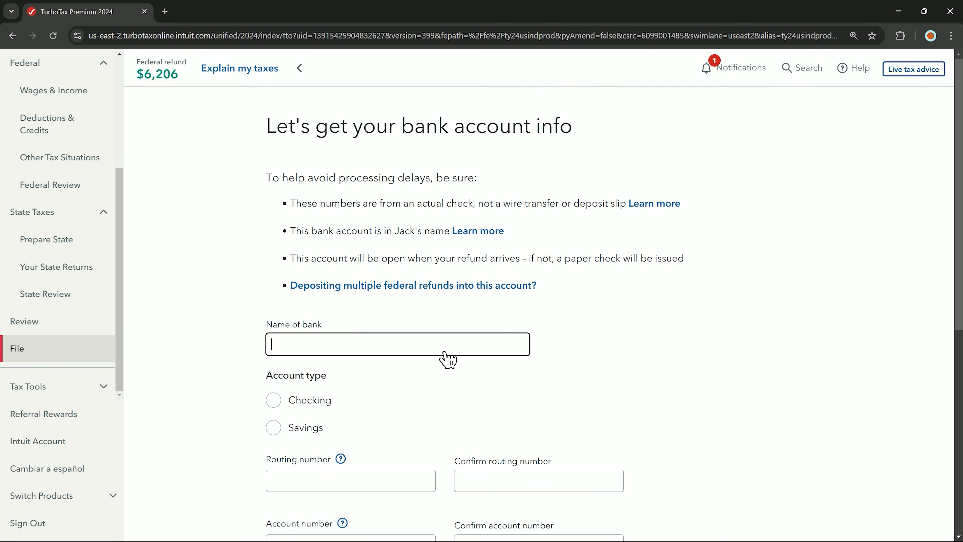
pyautogui.scroll(-2, 443, 359)
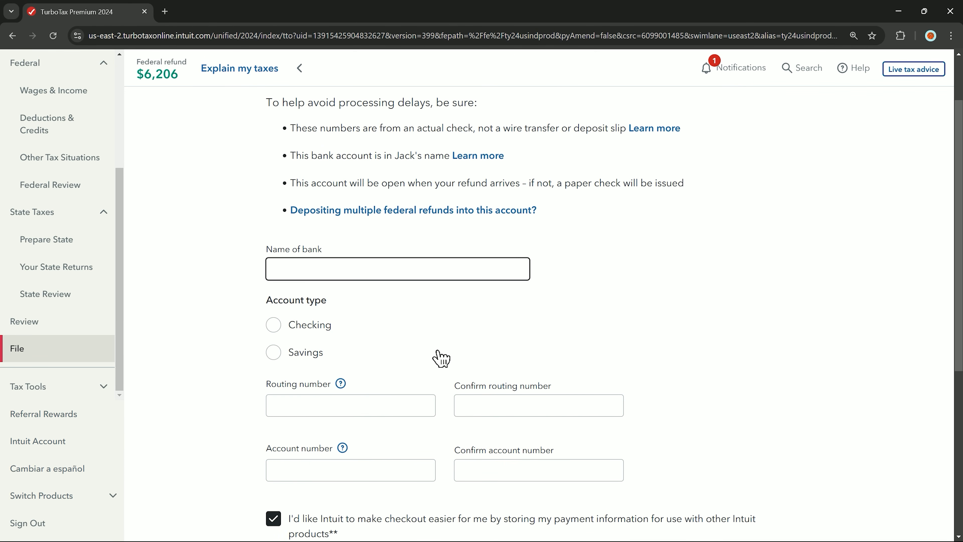
pyautogui.scroll(-2, 318, 331)
pyautogui.scroll(-5, 317, 331)
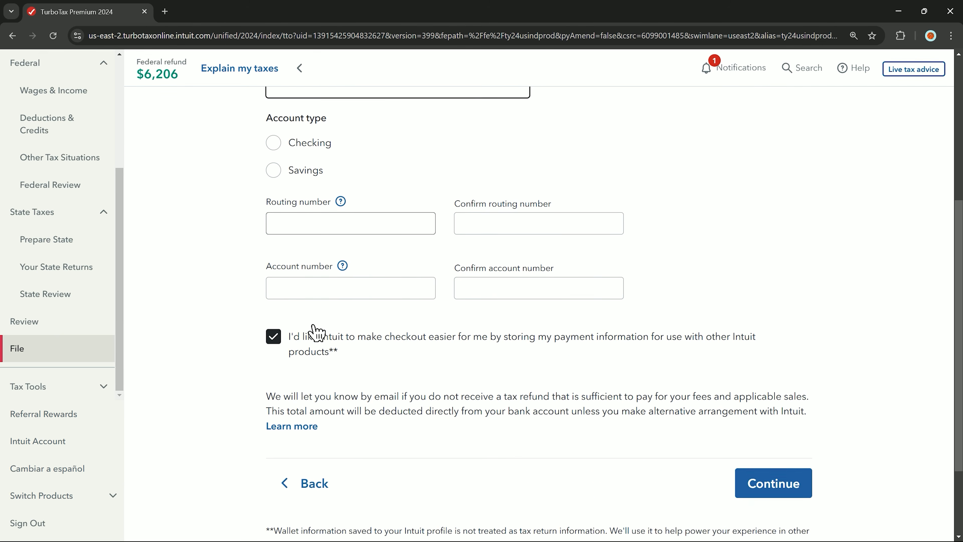